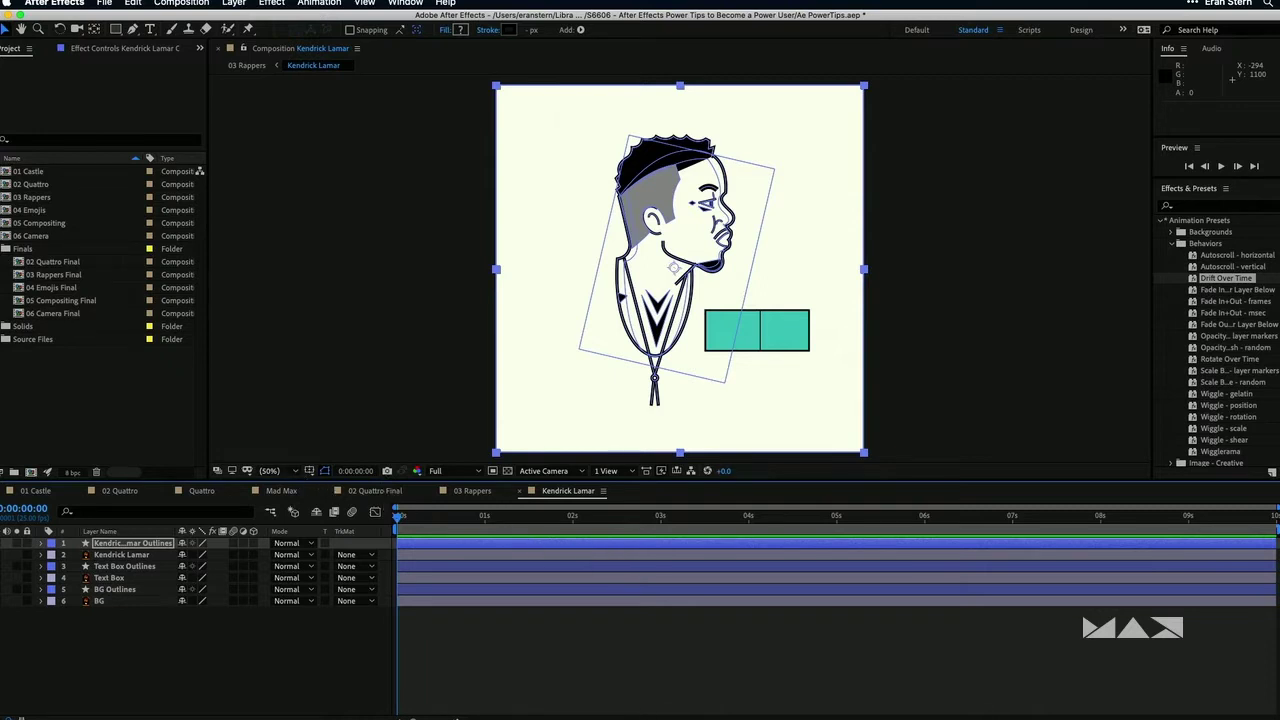
# Step: Switch to Adobe XD and open the Kendrick Lamar.ai illustration from the Footage folder on the computer
pyautogui.moveTo(600, 712)
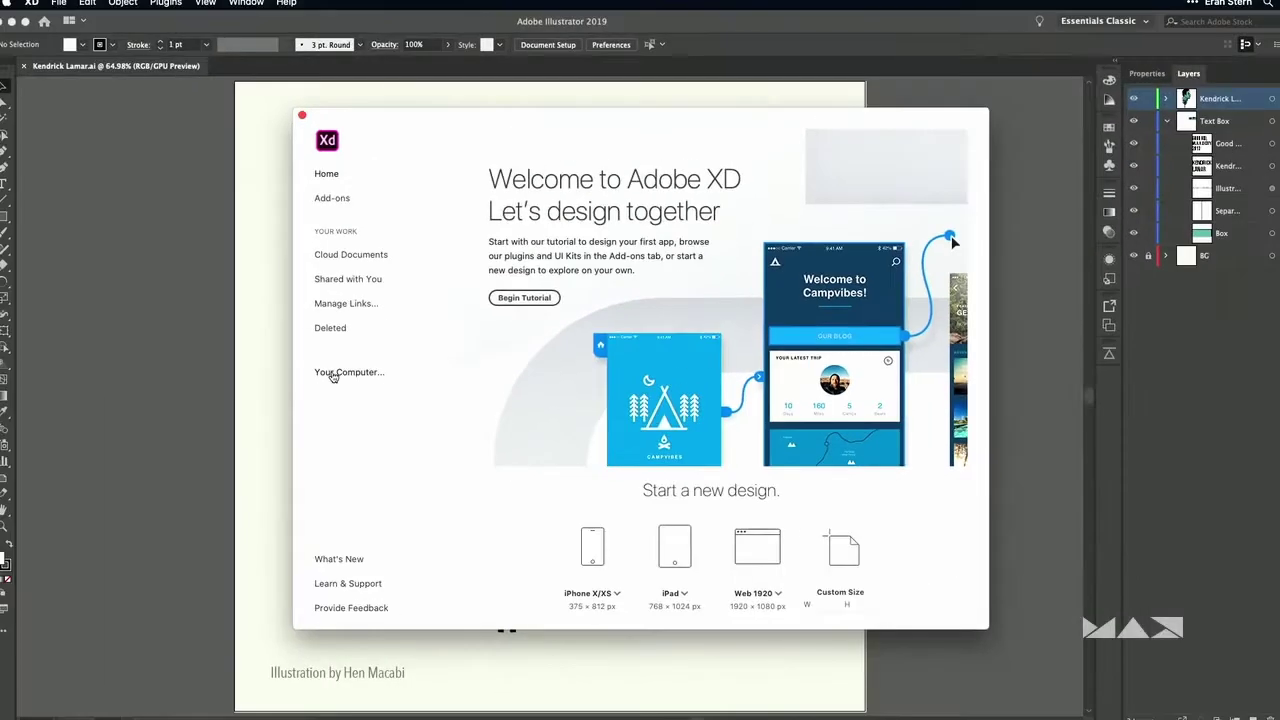
pyautogui.click(306, 342)
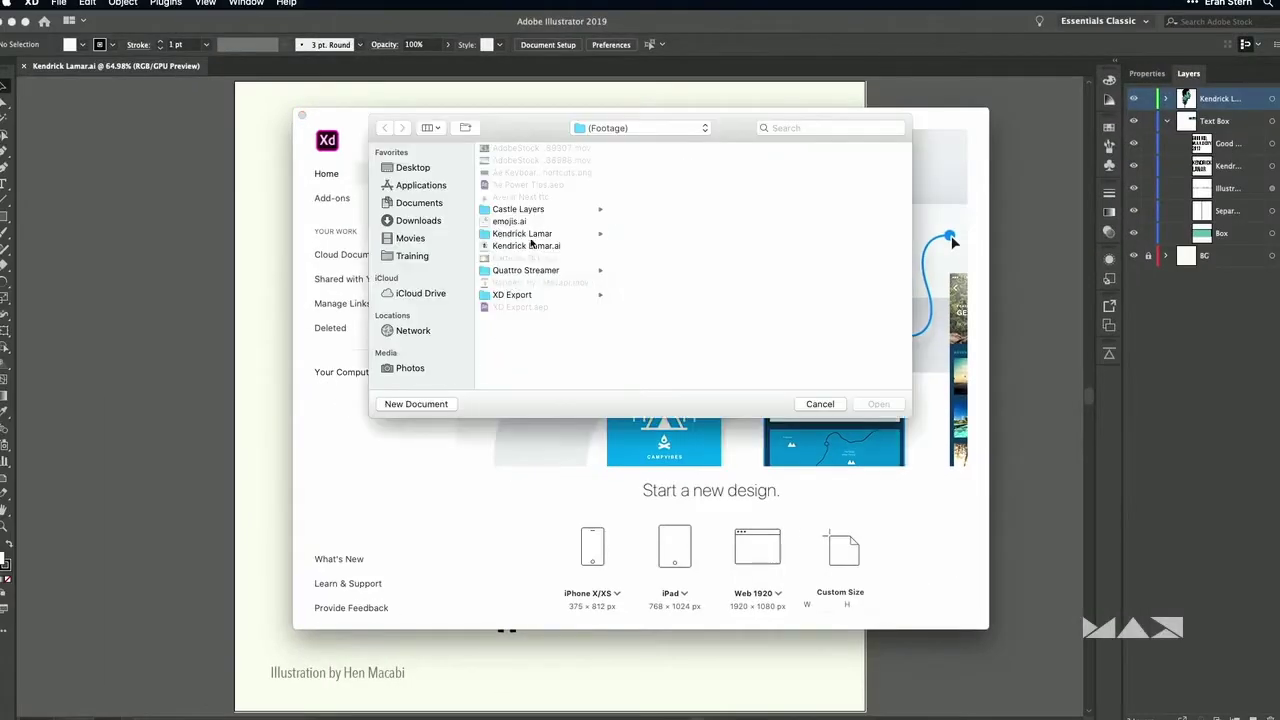
pyautogui.click(526, 246)
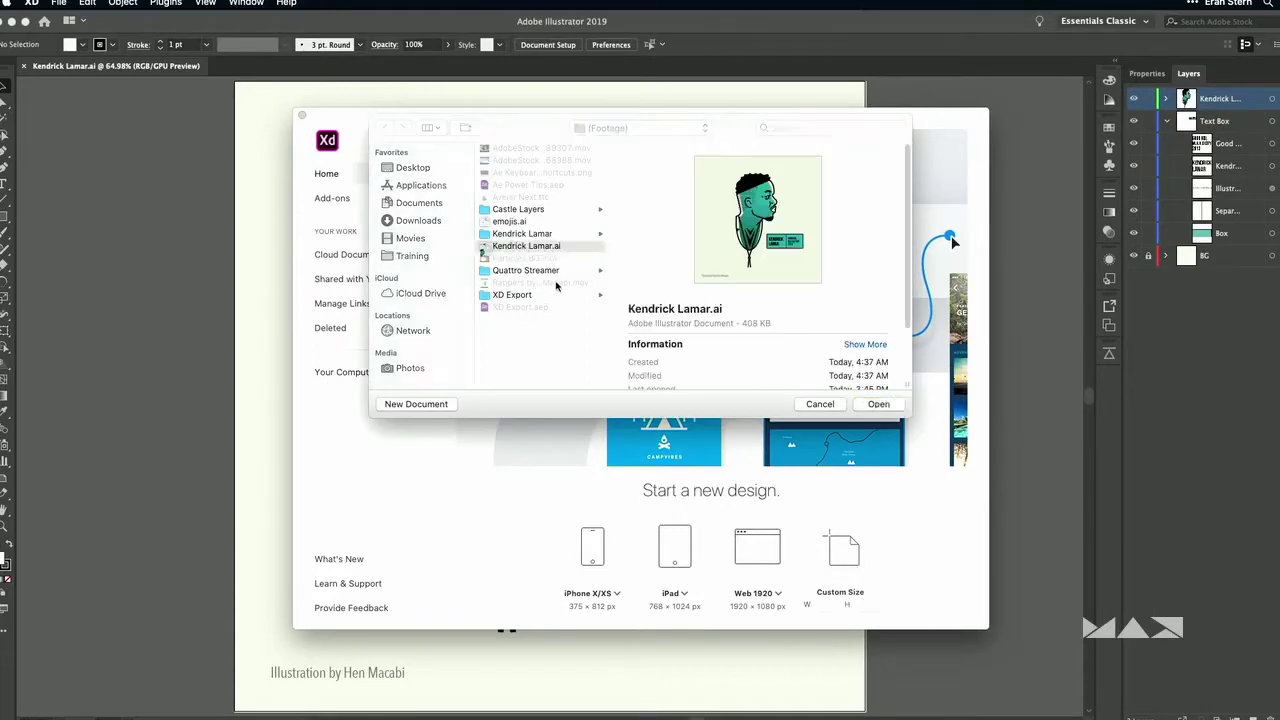
pyautogui.press('space')
pyautogui.press('space')
pyautogui.click(889, 406)
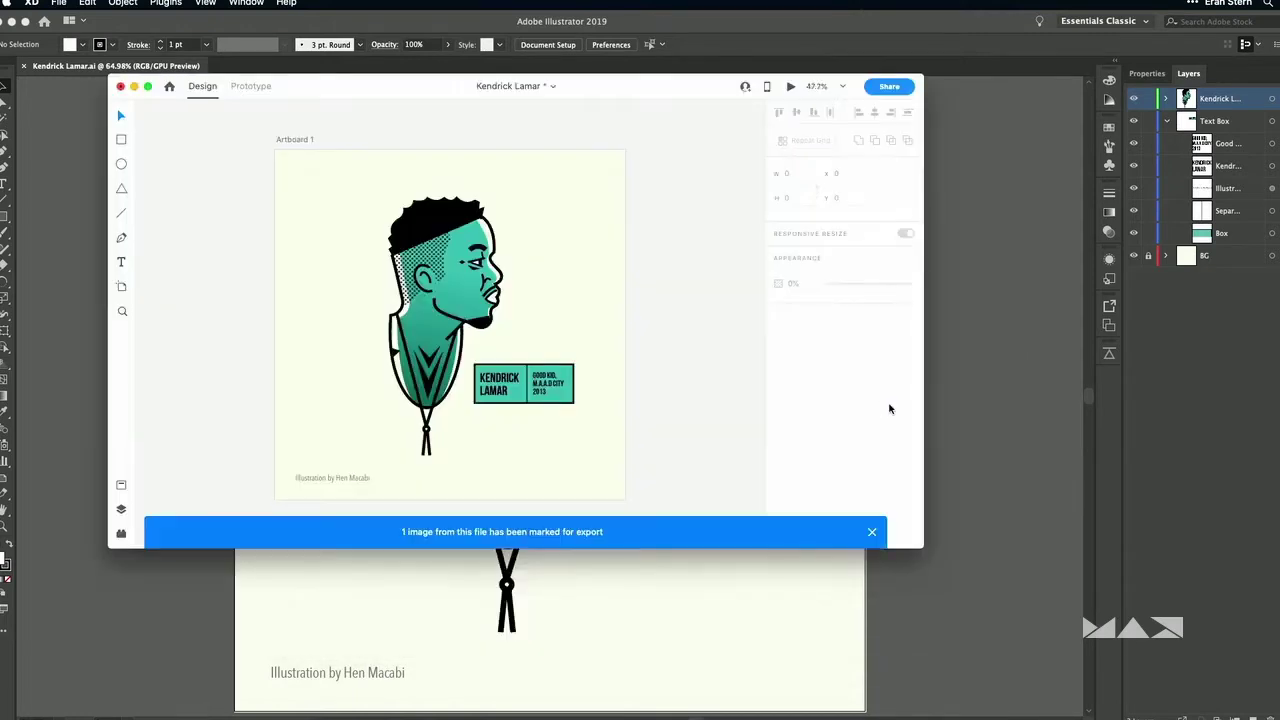
pyautogui.click(148, 87)
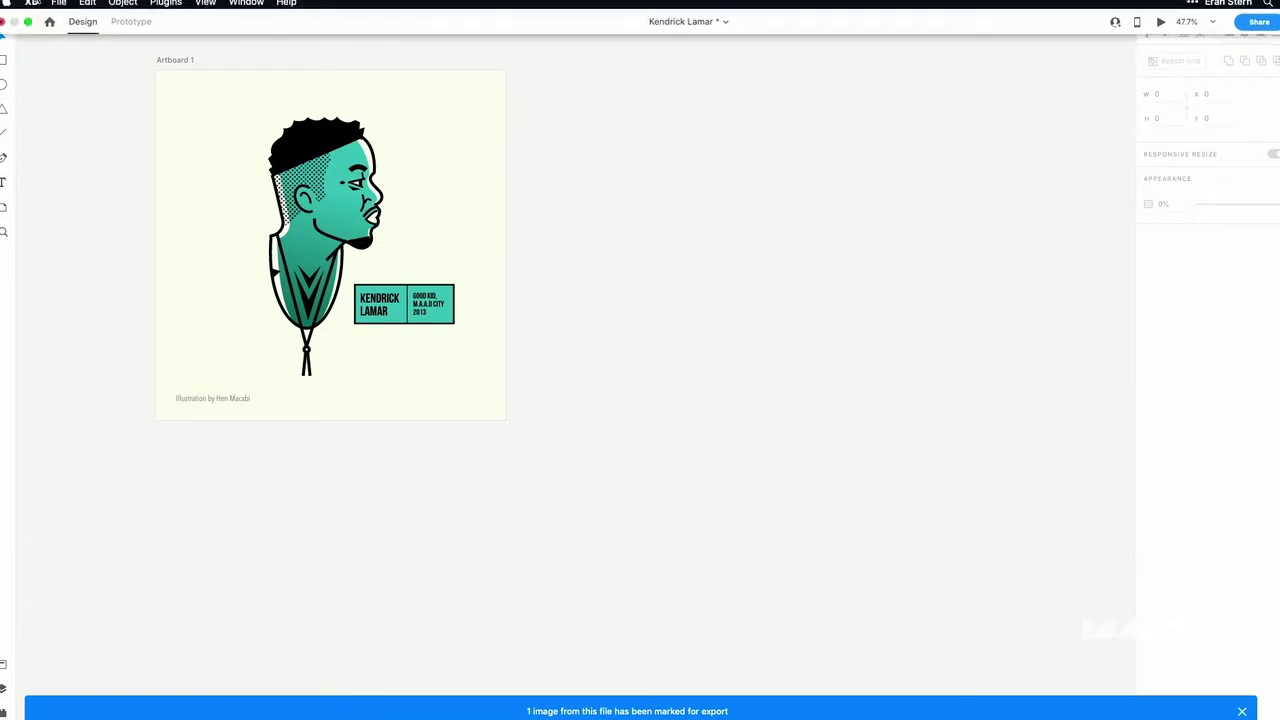
pyautogui.click(28, 21)
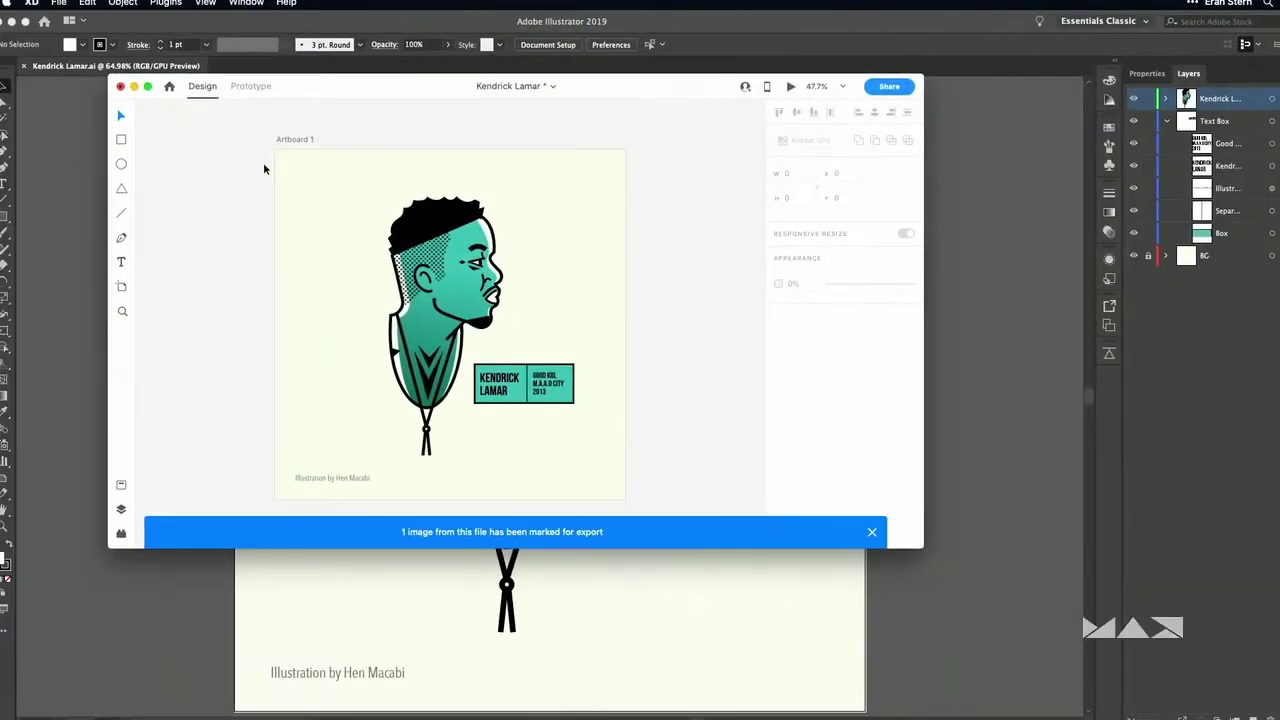
# Step: Select all the artwork on the artboard and export it from Adobe XD to After Effects
pyautogui.press('super+a')
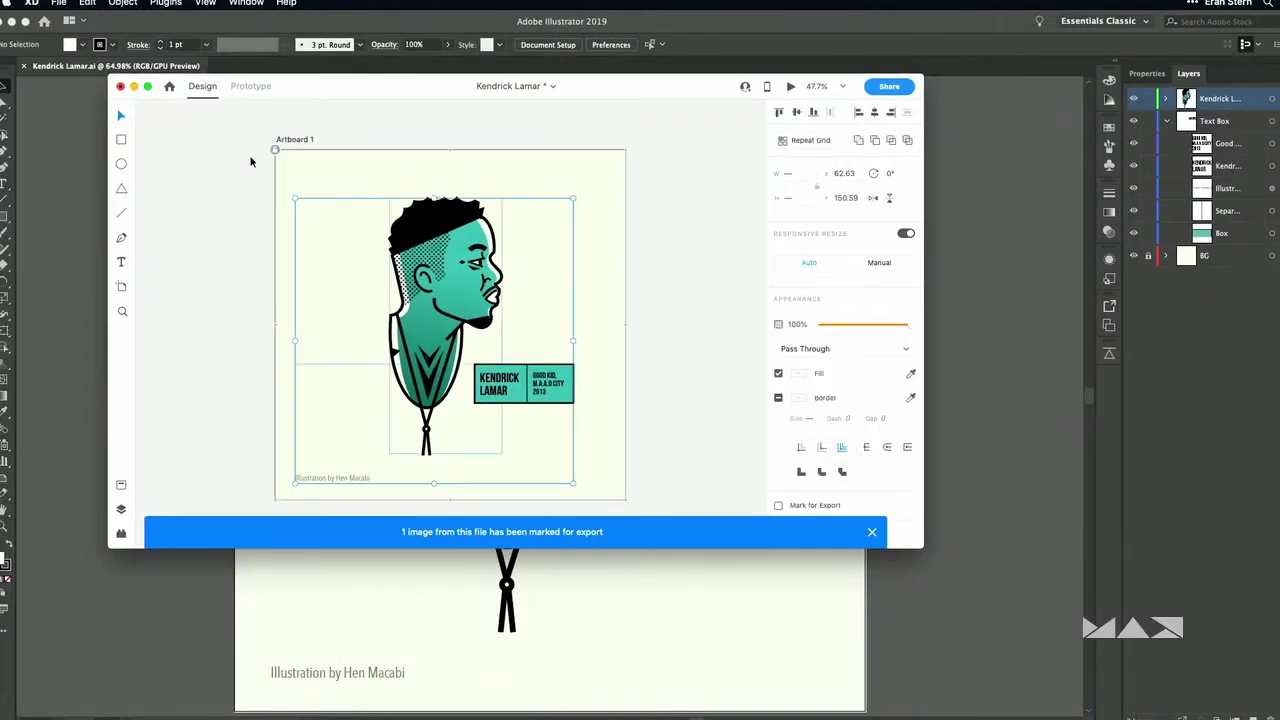
pyautogui.click(59, 3)
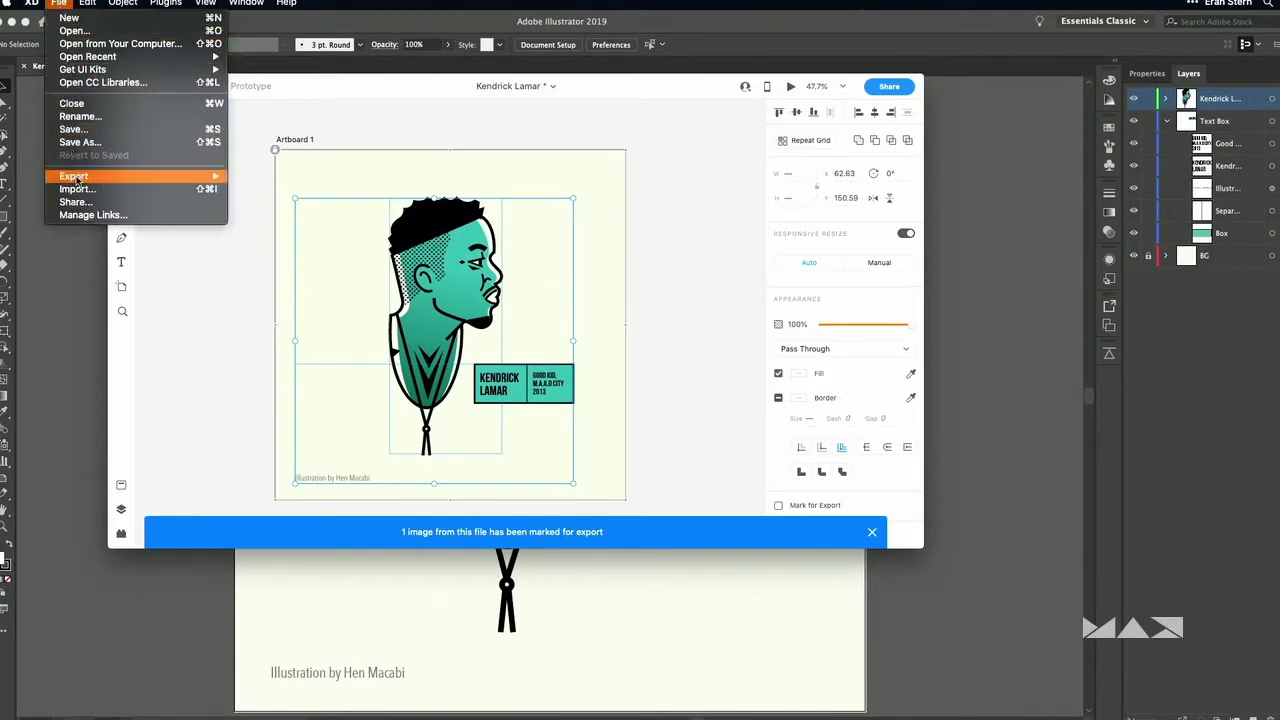
pyautogui.moveTo(148, 177)
pyautogui.click(279, 222)
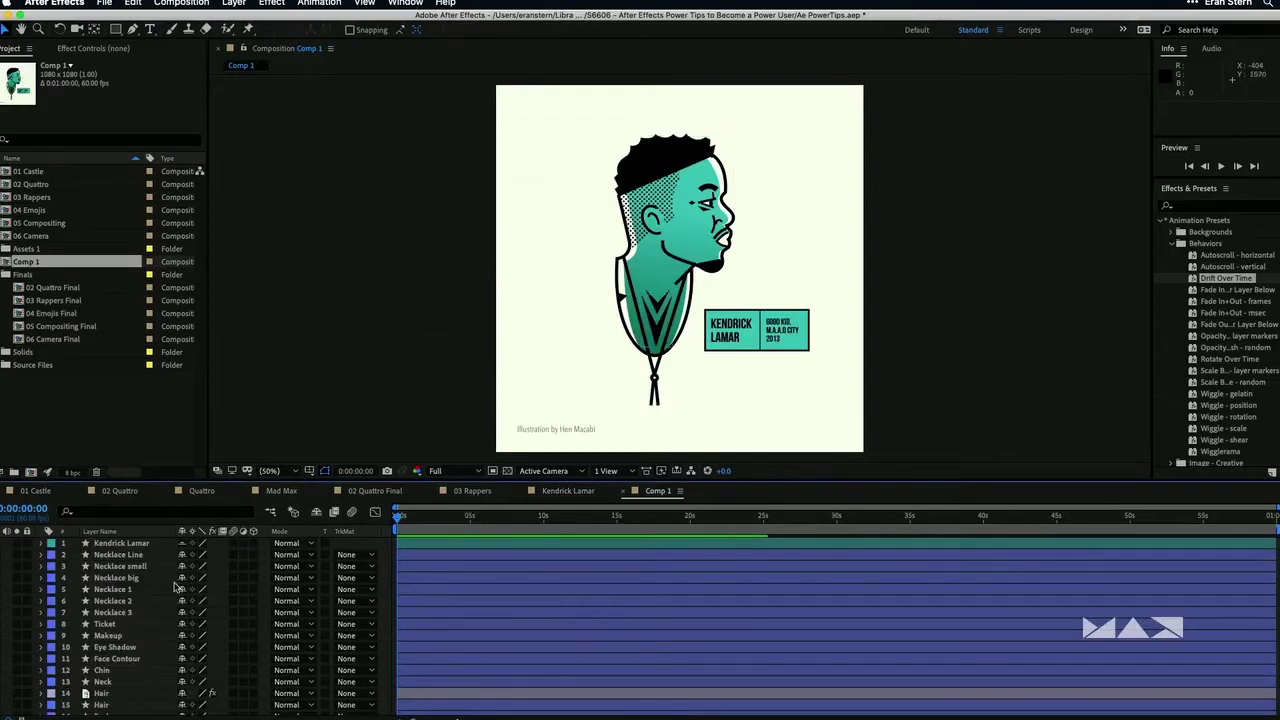
# Step: Inspect the full layer list of Comp 1 in the enlarged timeline and widen the Layer Name column
pyautogui.press('`')
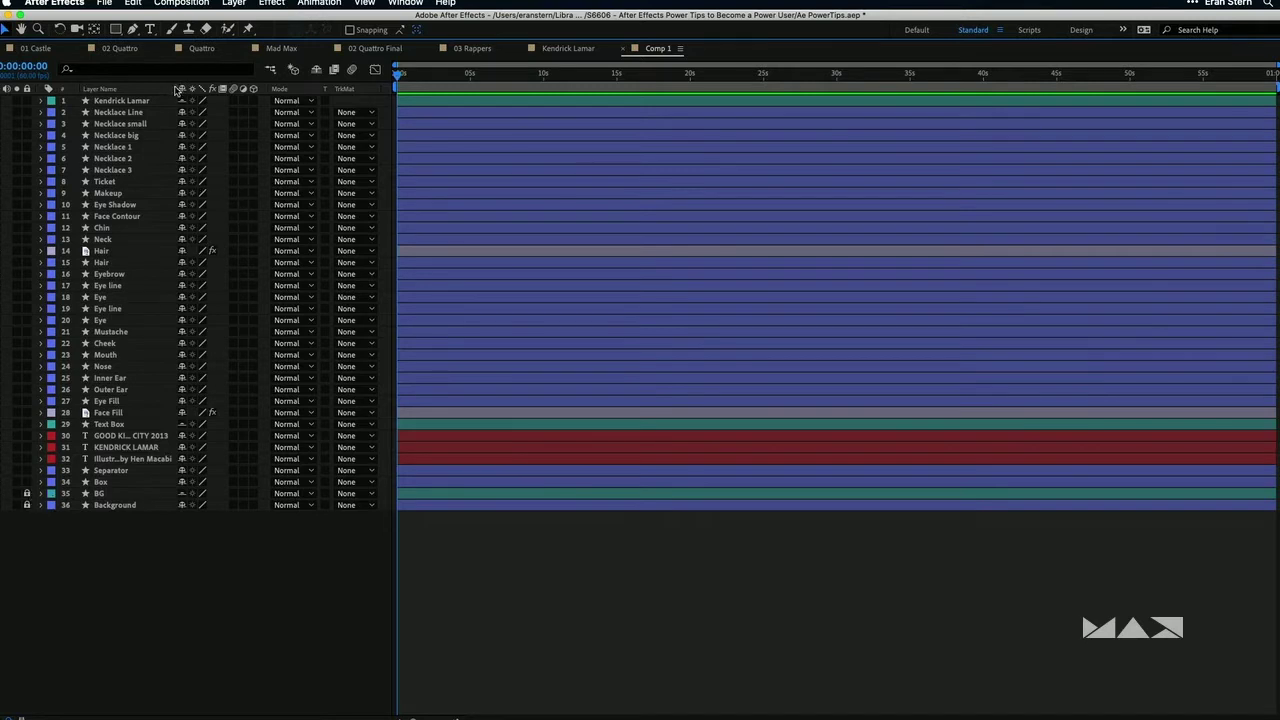
pyautogui.moveTo(176, 90); pyautogui.dragTo(212, 90)
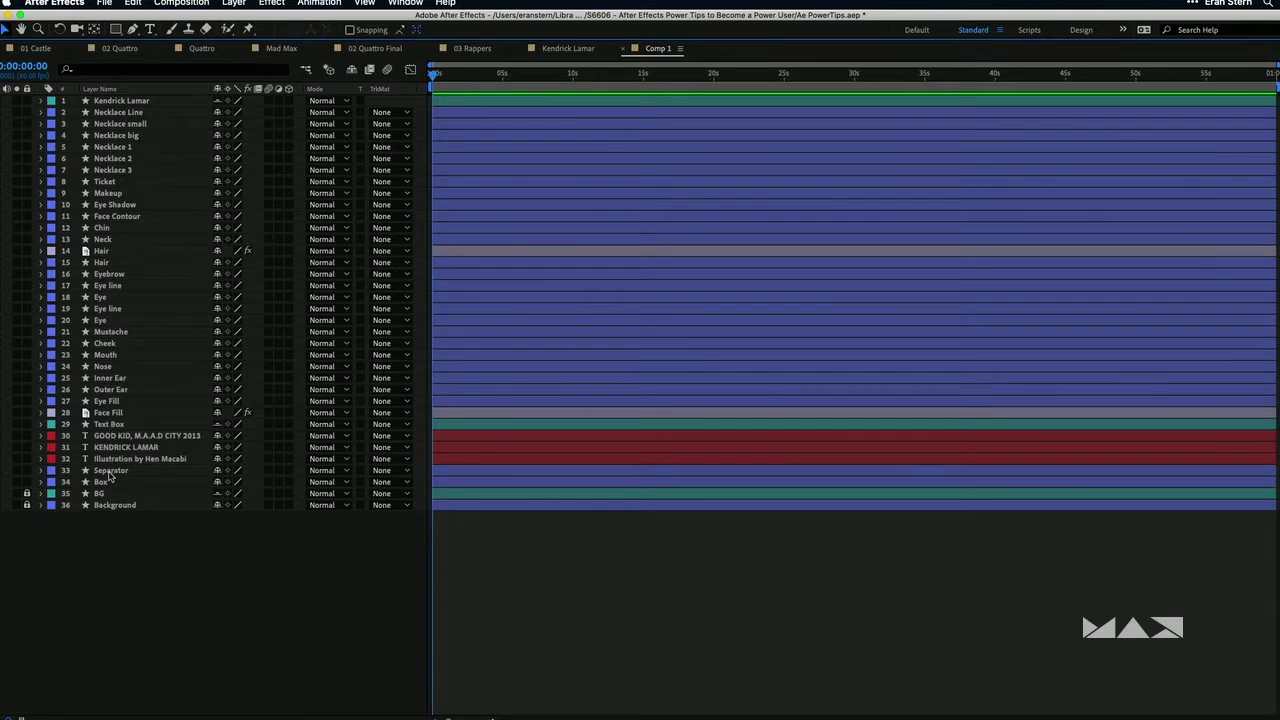
pyautogui.press('`')
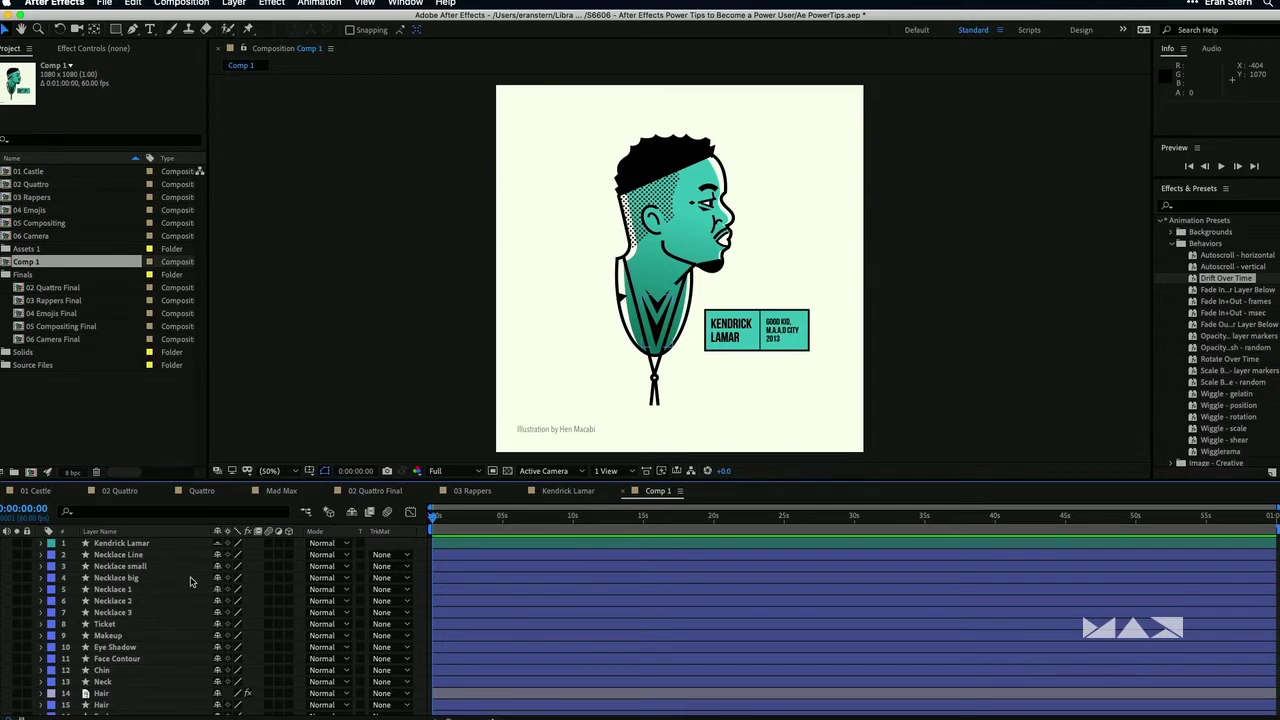
# Step: Set Comp 1's duration to 3 seconds and its frame rate to 24 frames per second
pyautogui.click(181, 3)
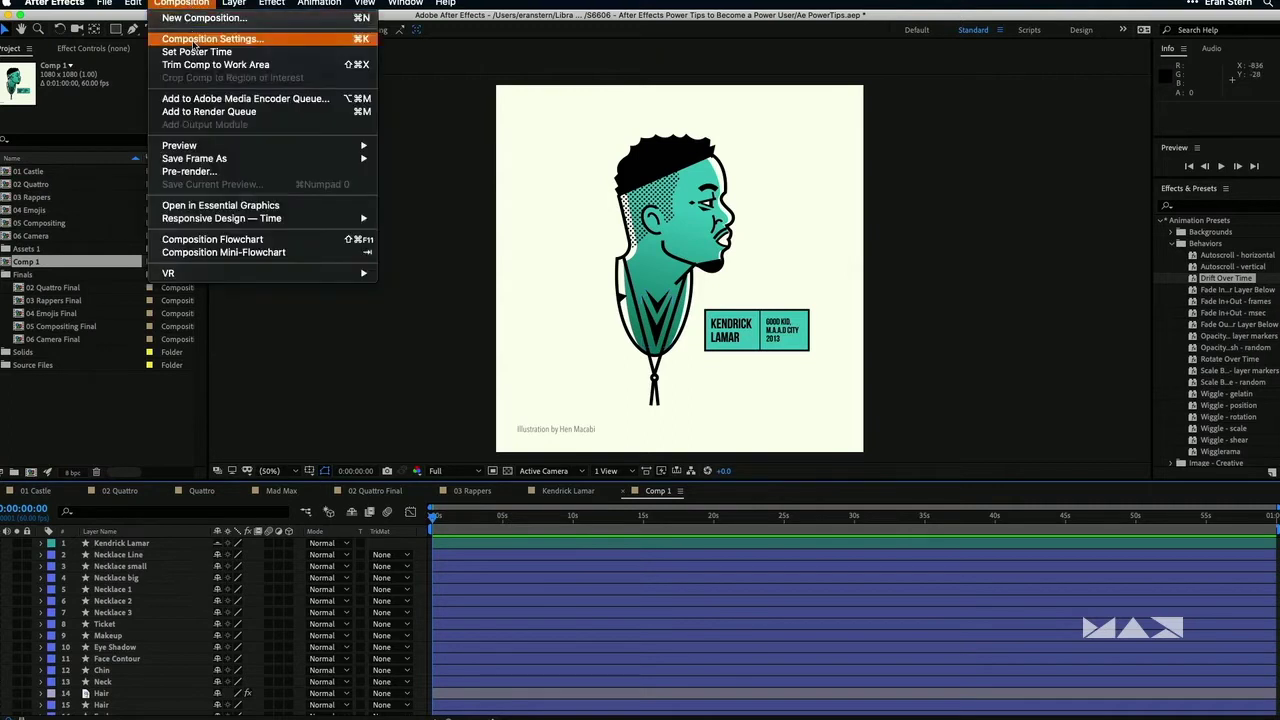
pyautogui.click(196, 44)
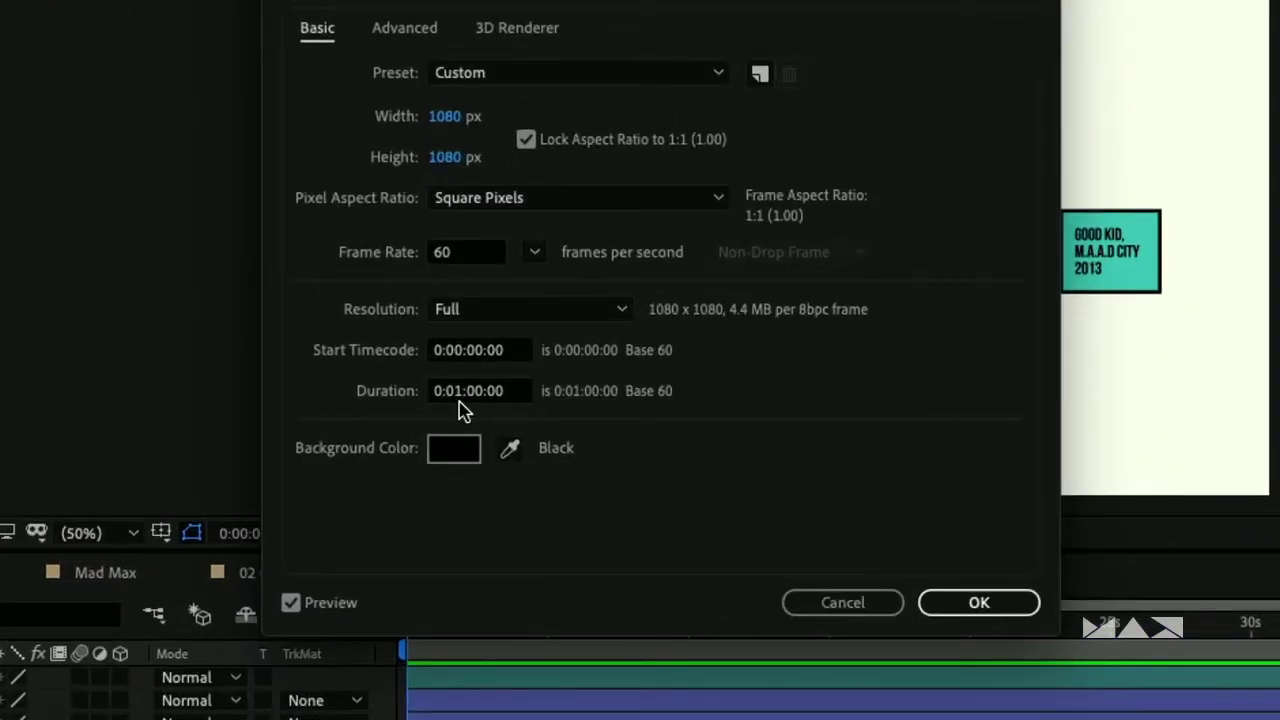
pyautogui.click(515, 392)
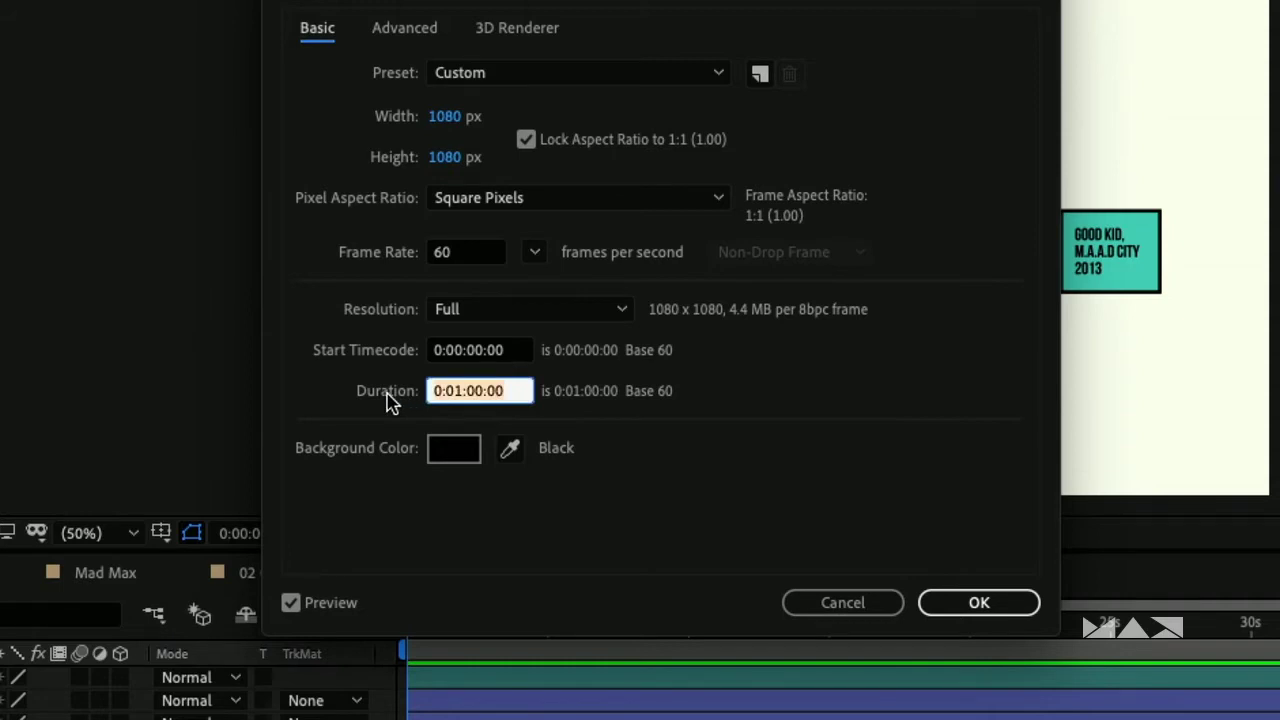
pyautogui.write('3.')
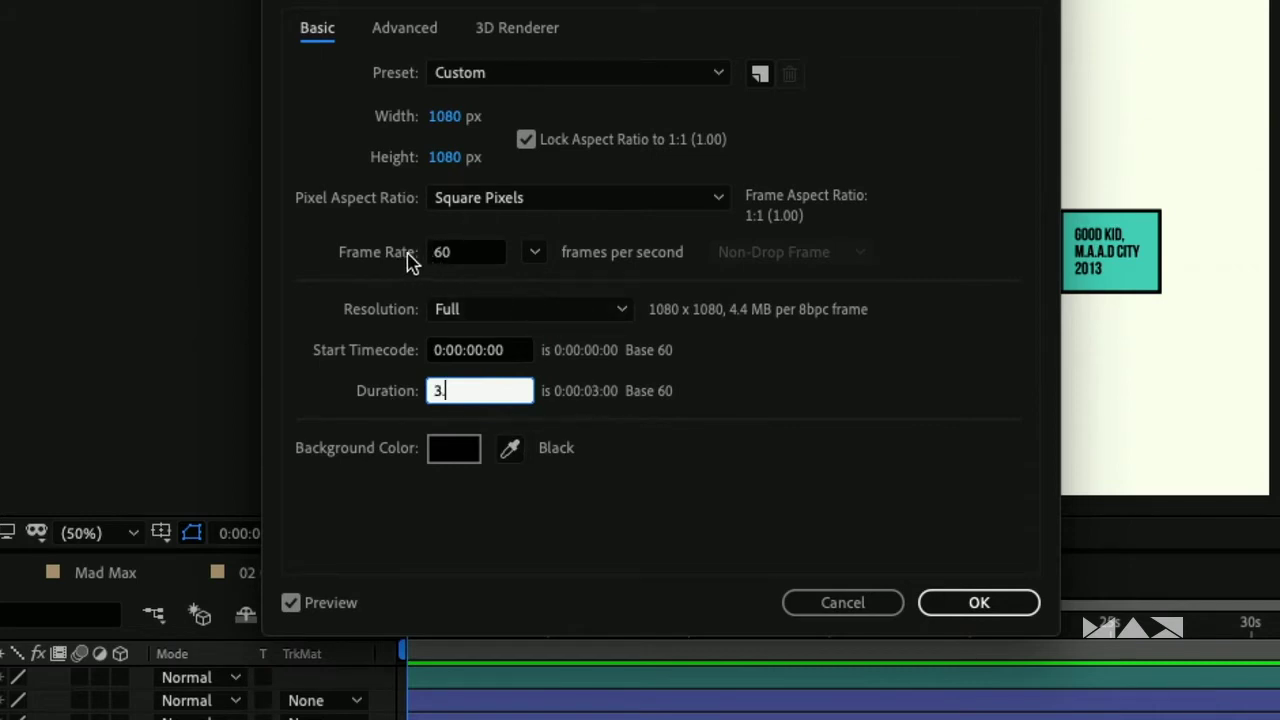
pyautogui.click(535, 254)
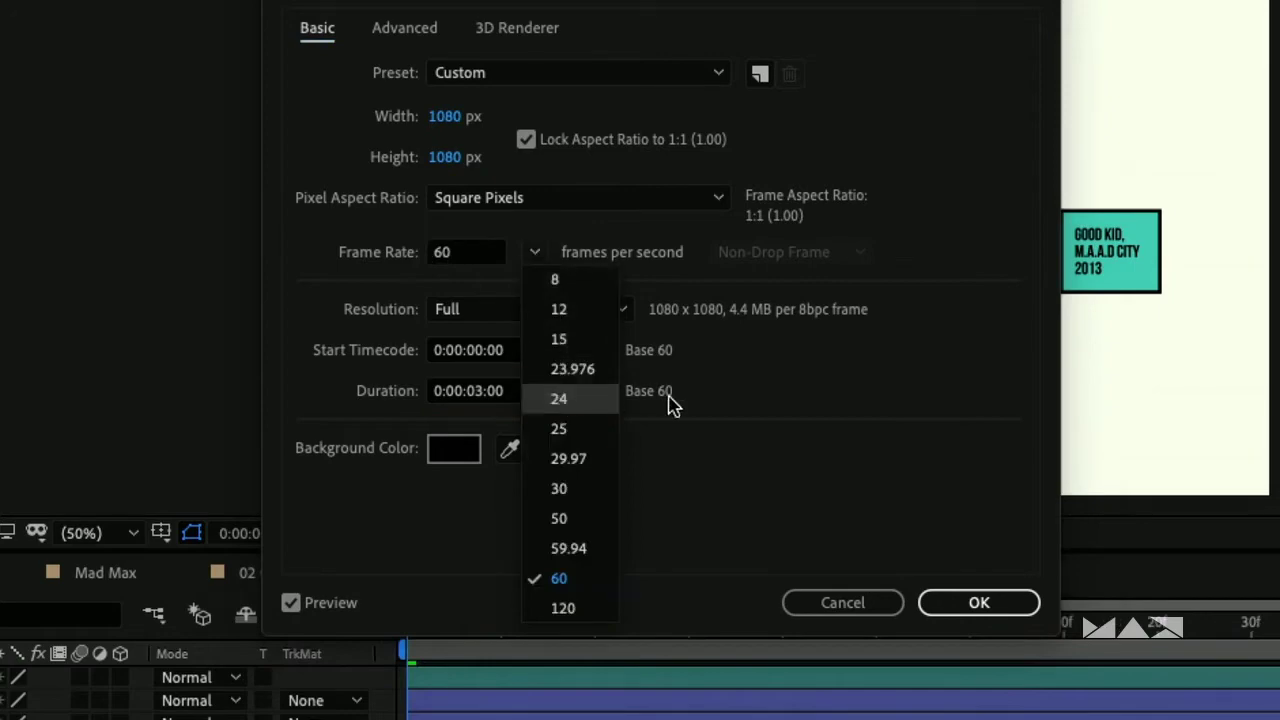
pyautogui.click(606, 398)
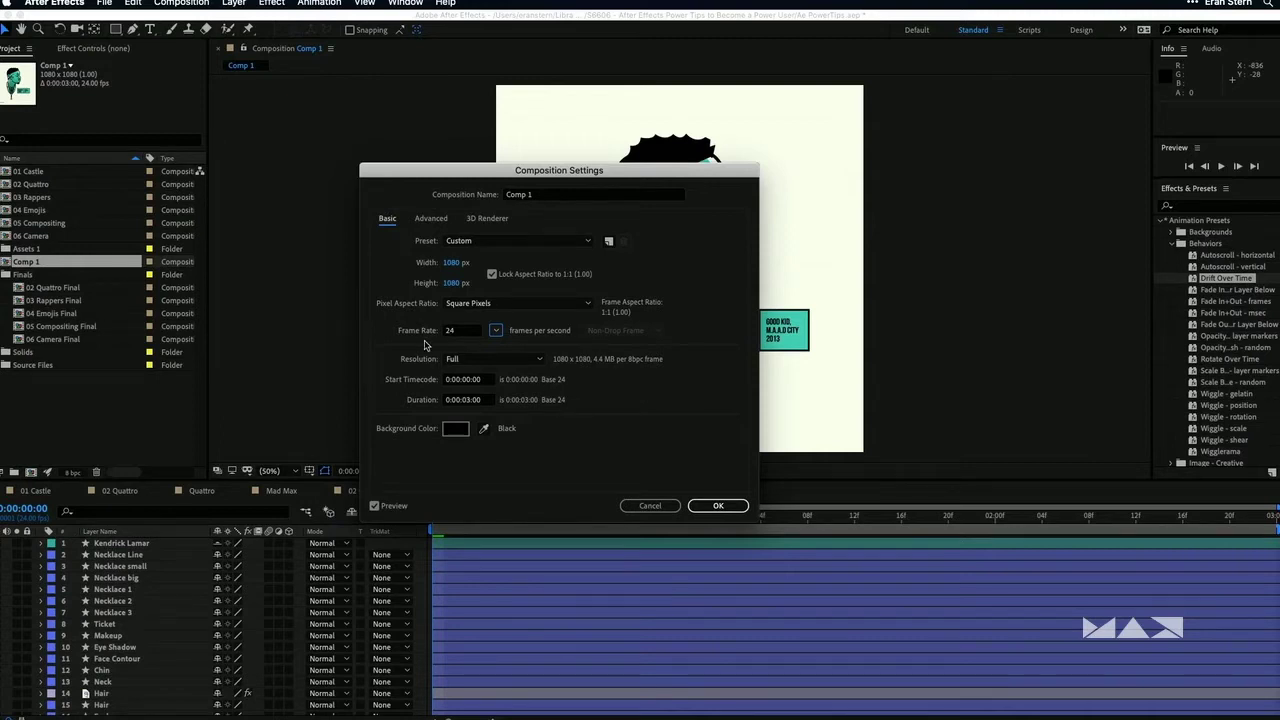
pyautogui.click(721, 506)
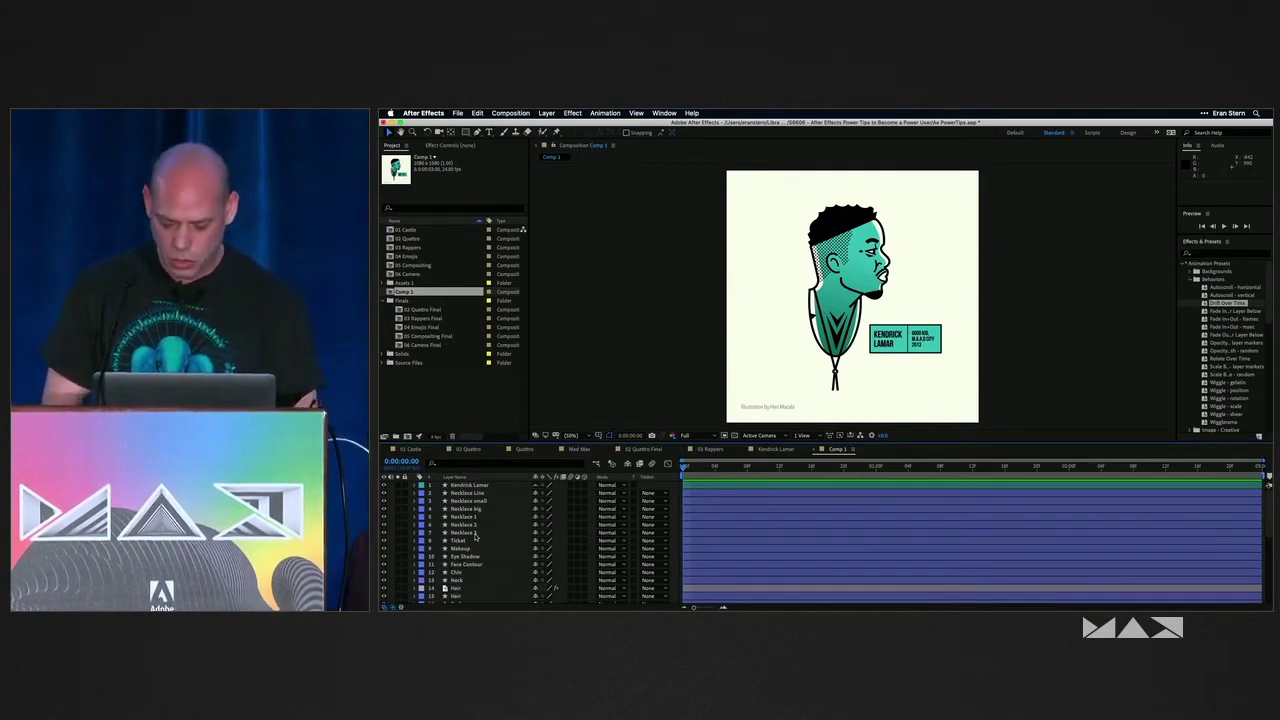
# Step: Find the 3D Rain & Colors text preset by searching "3d rain" and apply it to the KENDRICK LAMAR text layer
pyautogui.scroll(-5, 480, 548)
pyautogui.scroll(-2, 483, 556)
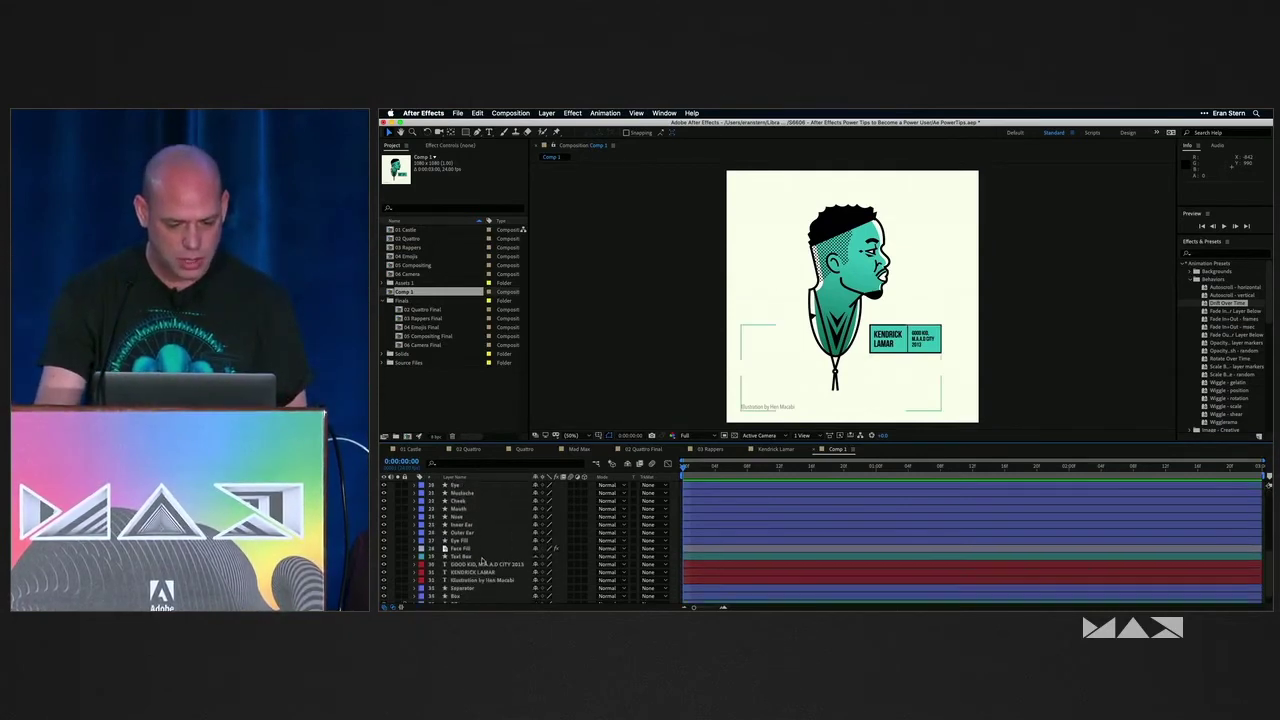
pyautogui.click(464, 572)
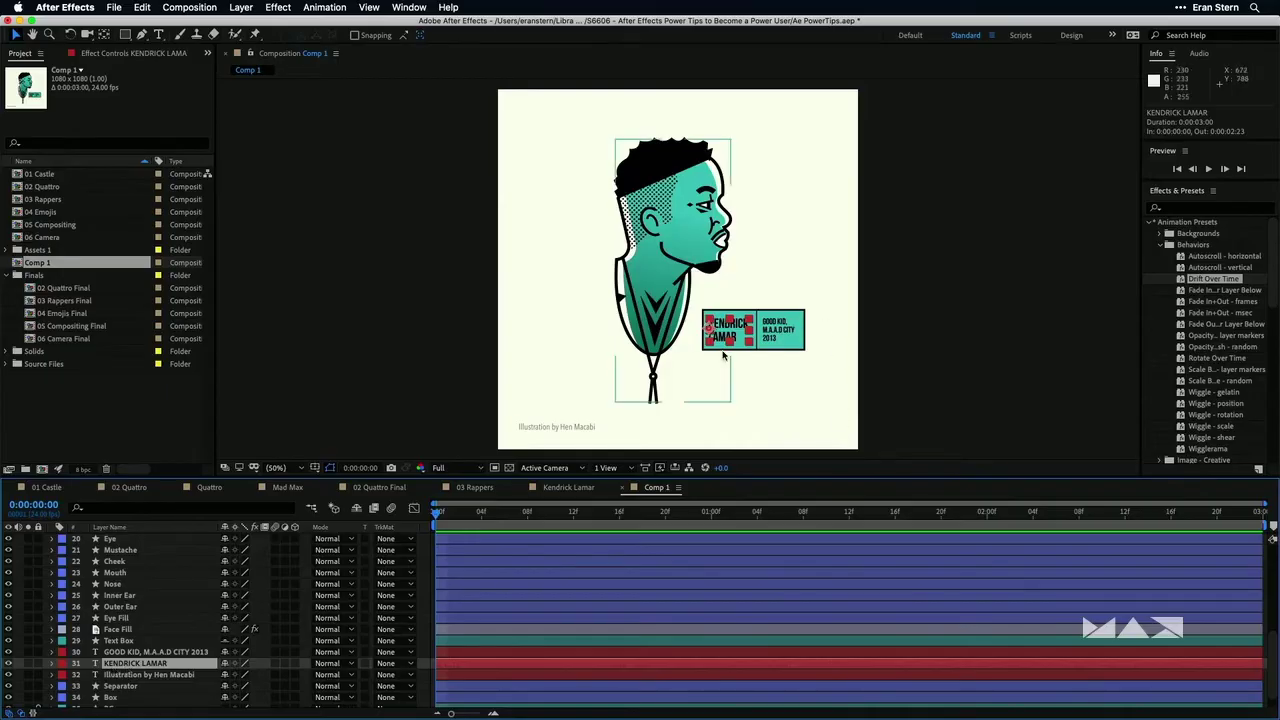
pyautogui.press('.')
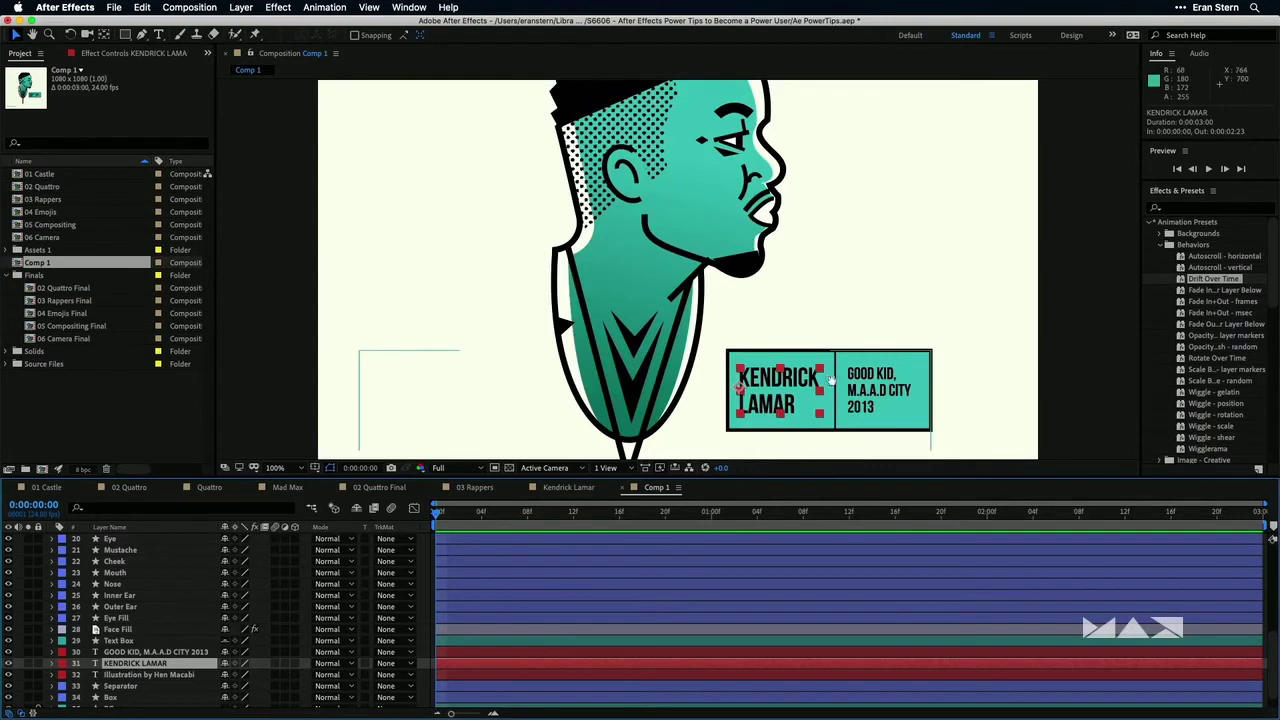
pyautogui.moveTo(831, 379); pyautogui.dragTo(845, 272)
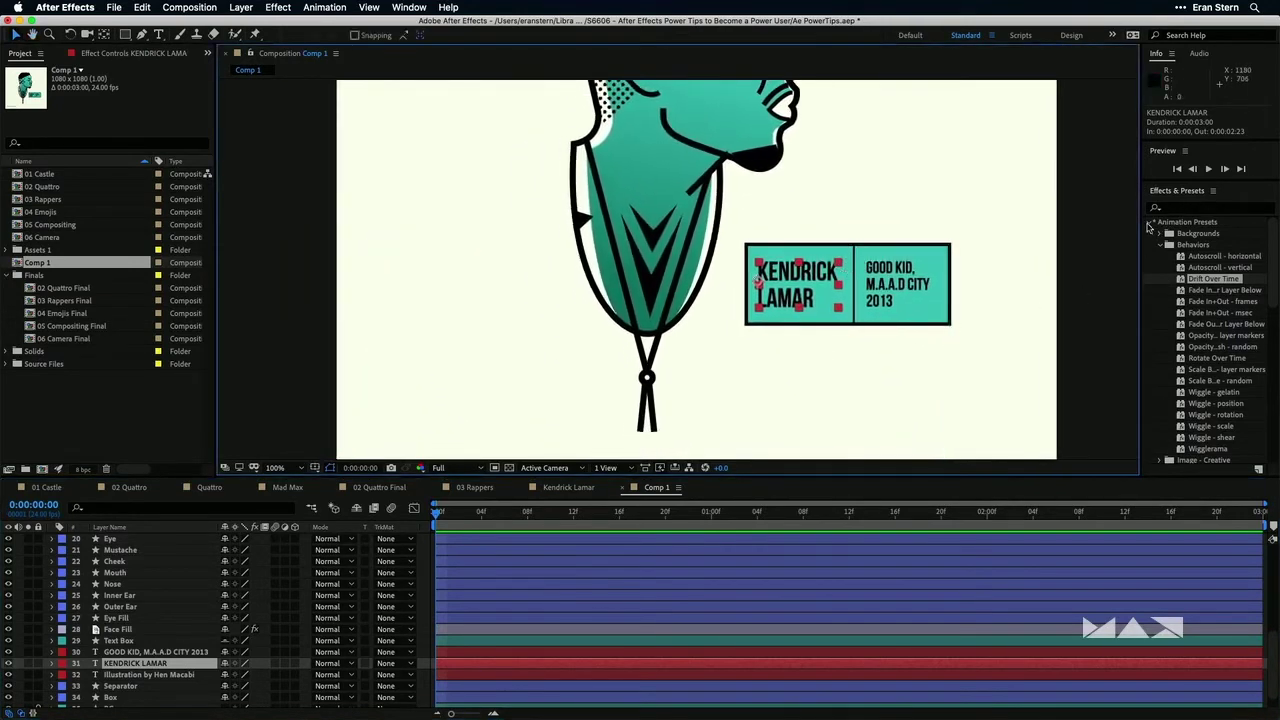
pyautogui.click(1148, 222)
pyautogui.click(1178, 208)
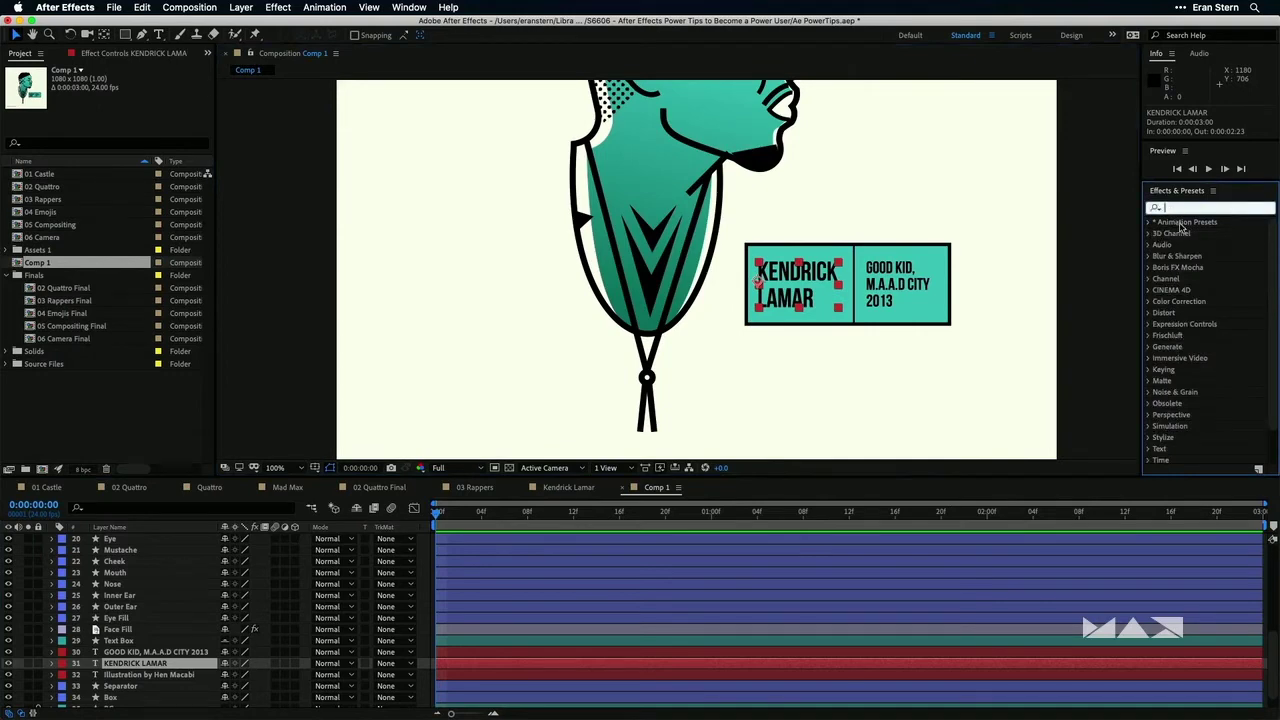
pyautogui.write('3d r')
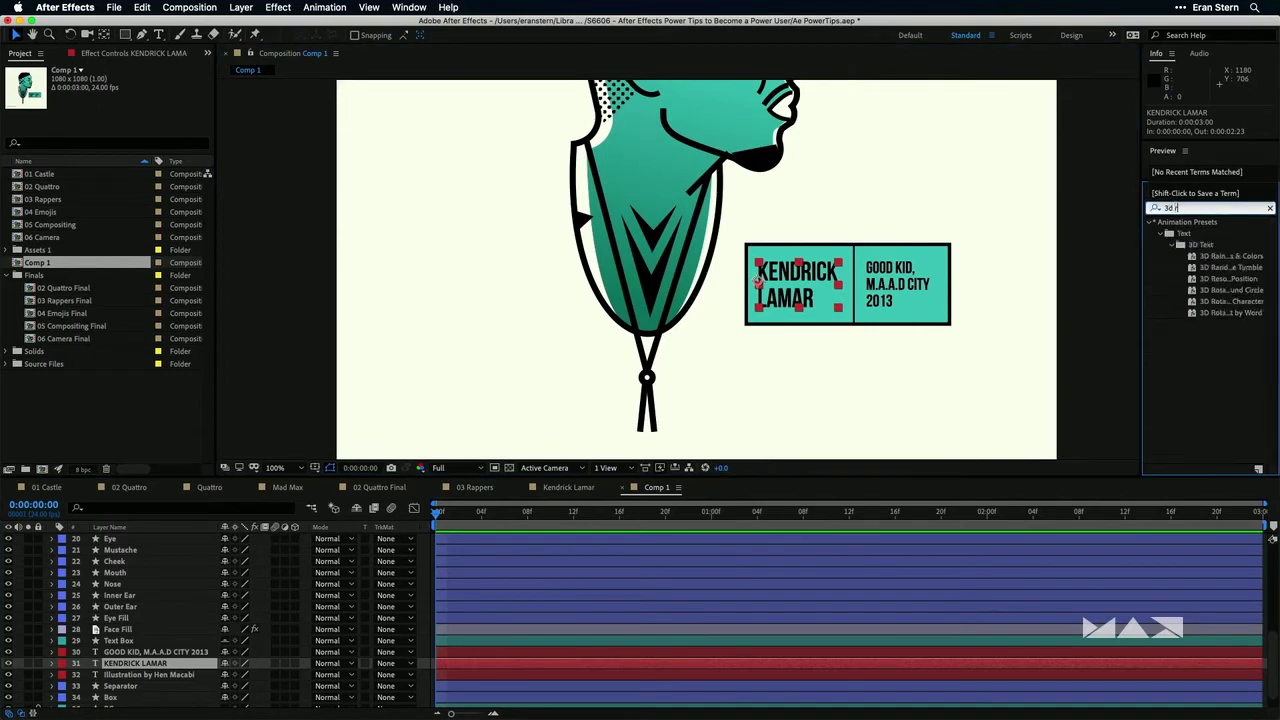
pyautogui.write('ain')
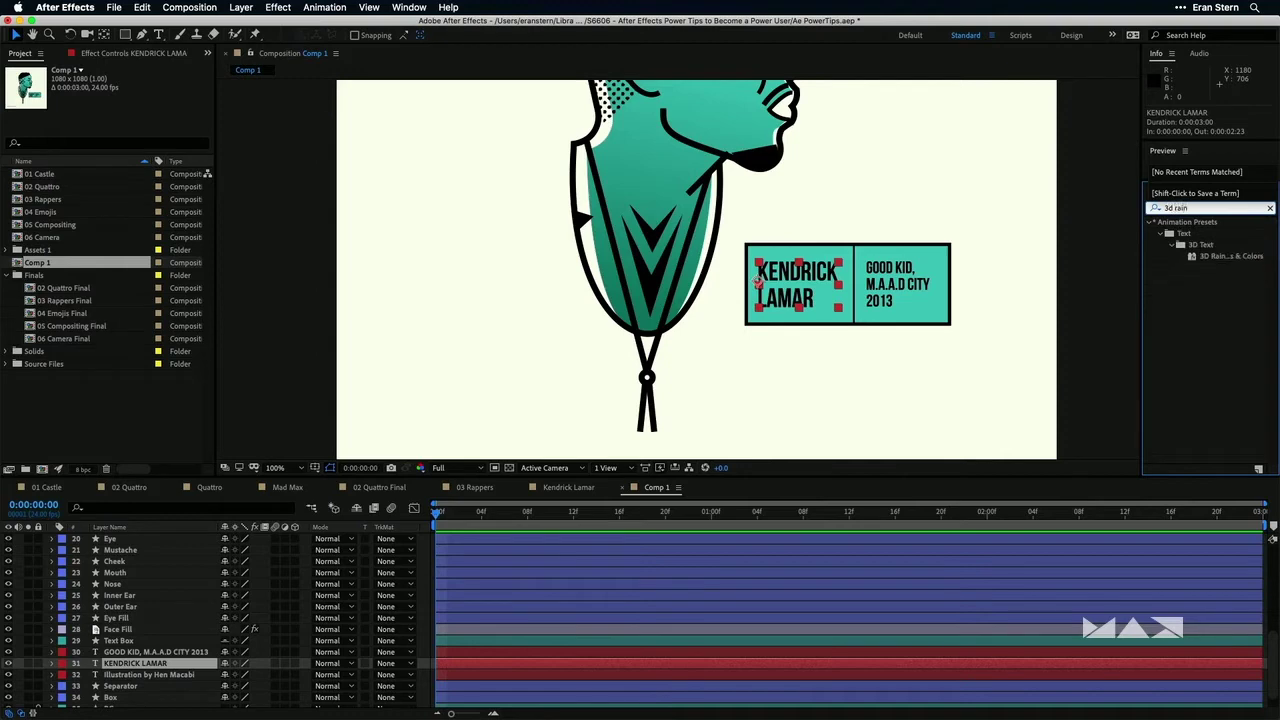
pyautogui.click(1232, 257)
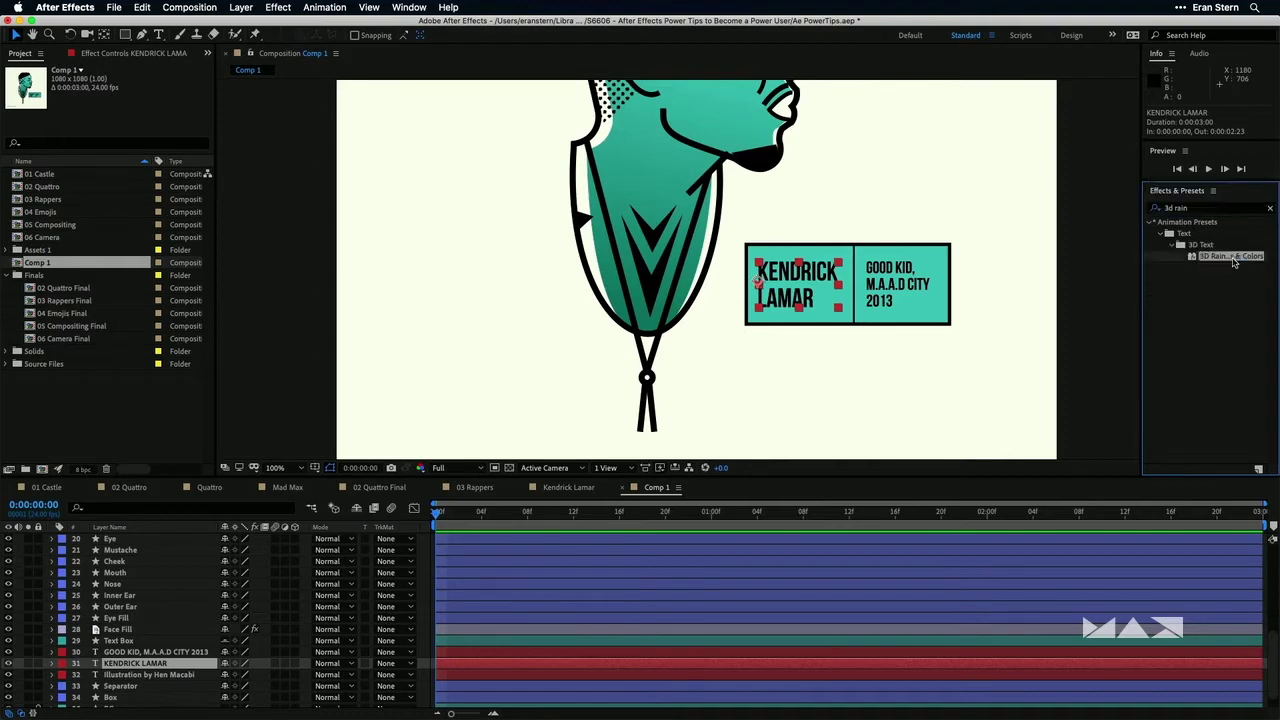
pyautogui.doubleClick(1232, 257)
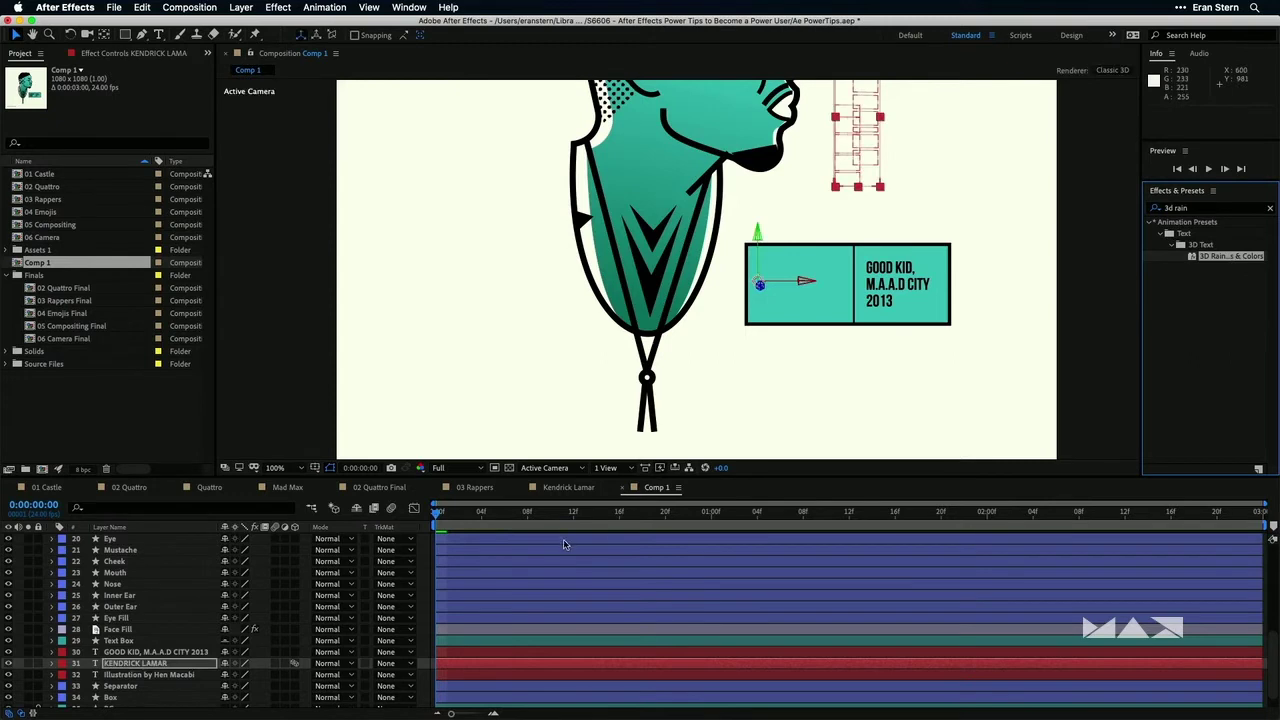
# Step: Preview the KENDRICK LAMAR text animation and return the playhead to the start of the composition
pyautogui.press('space')
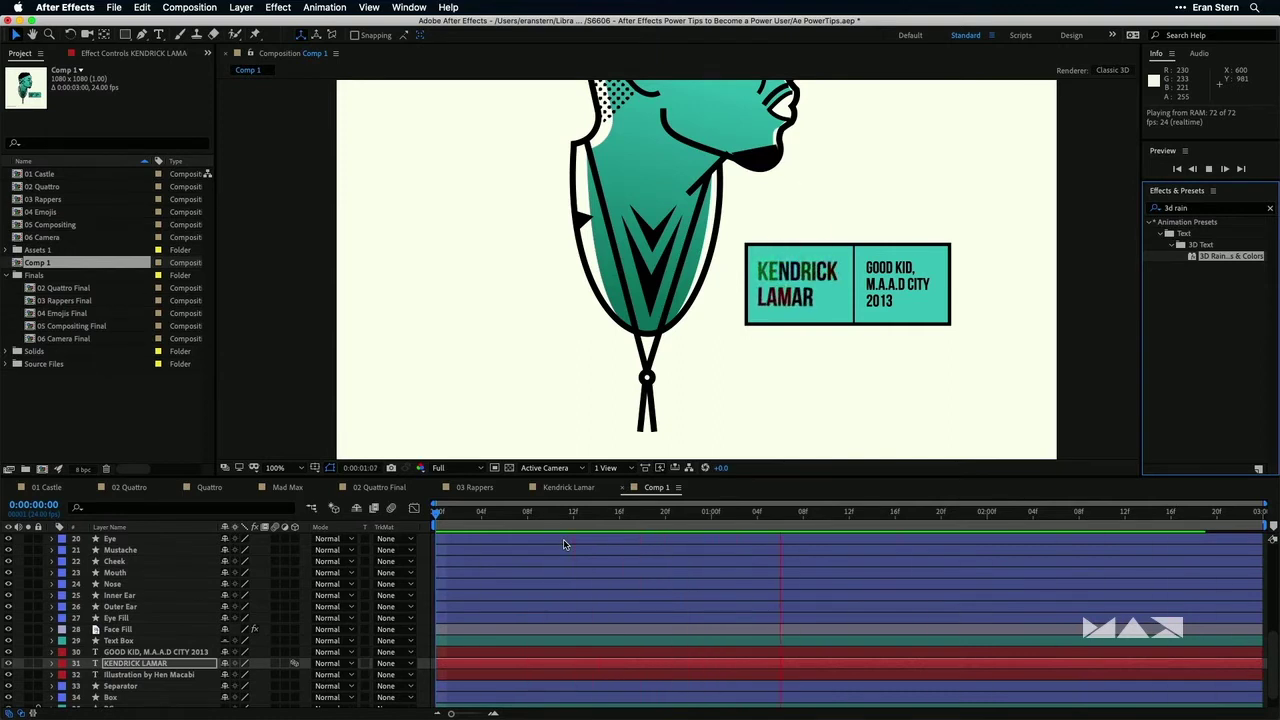
pyautogui.press('space')
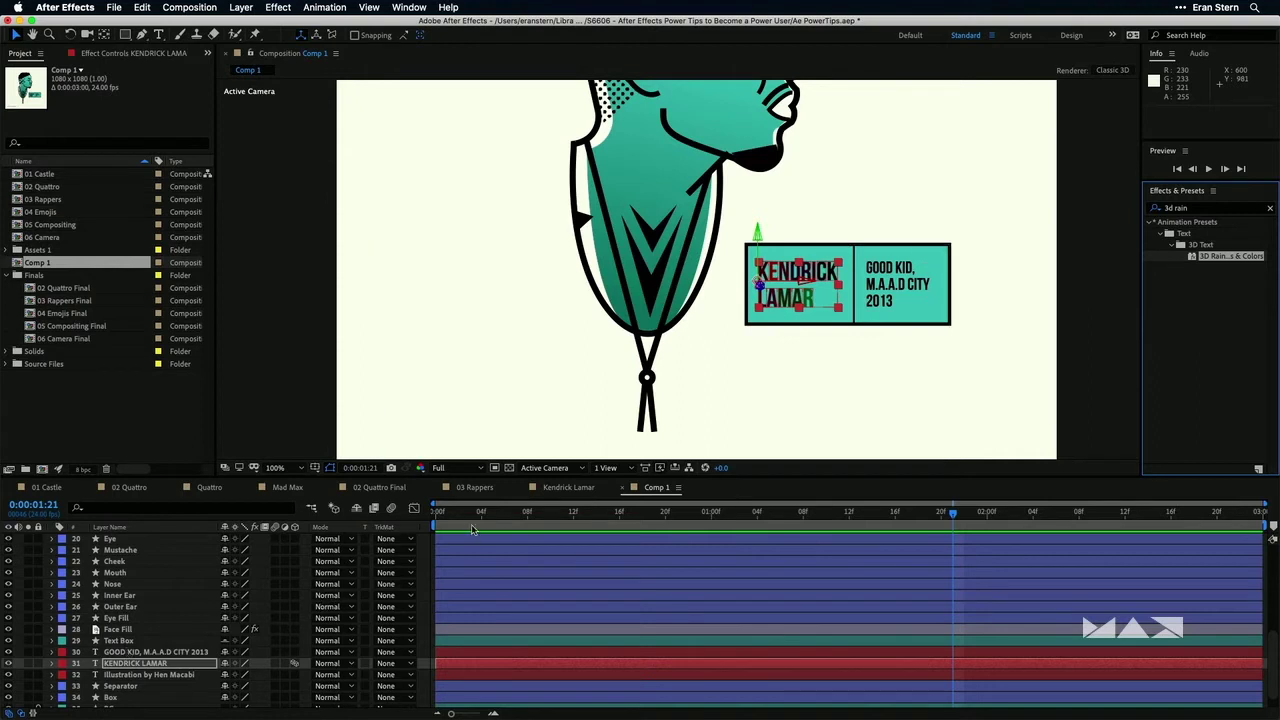
pyautogui.press('Home')
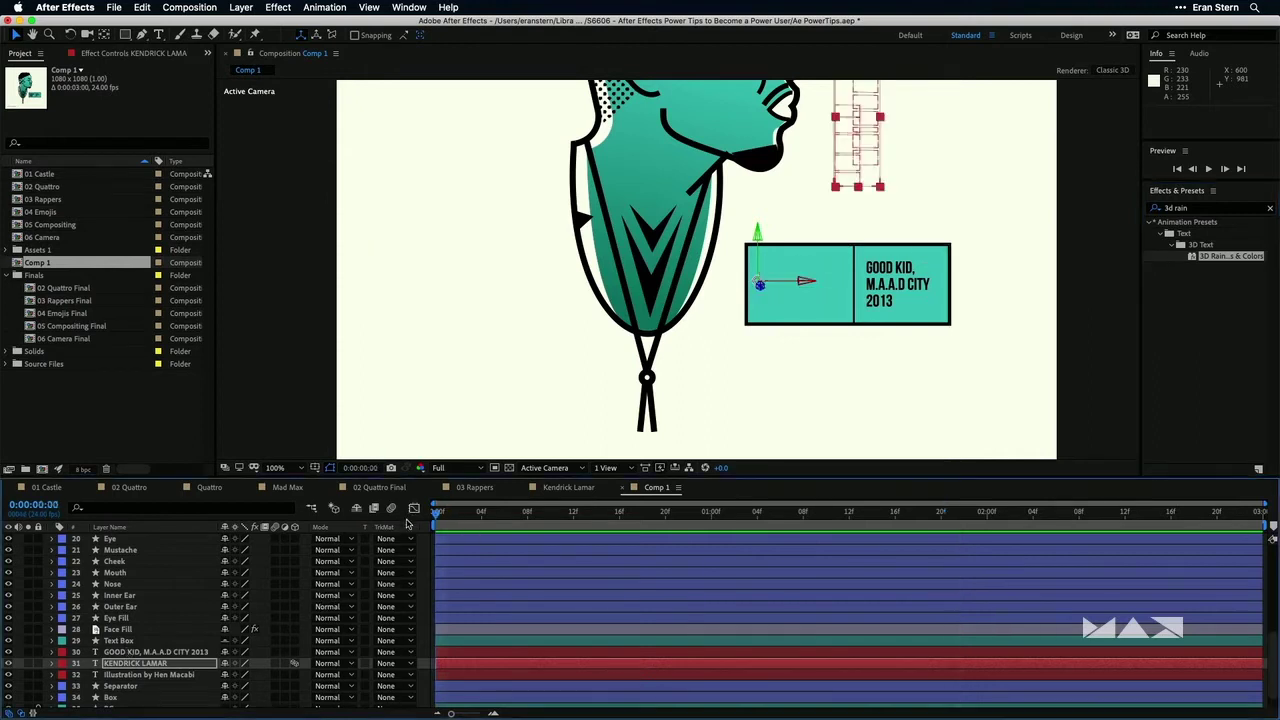
# Step: Search presets for "expos" and apply the Lights and Optical Exposure text preset to the GOOD KID, M.A.A.D CITY 2013 layer
pyautogui.click(120, 652)
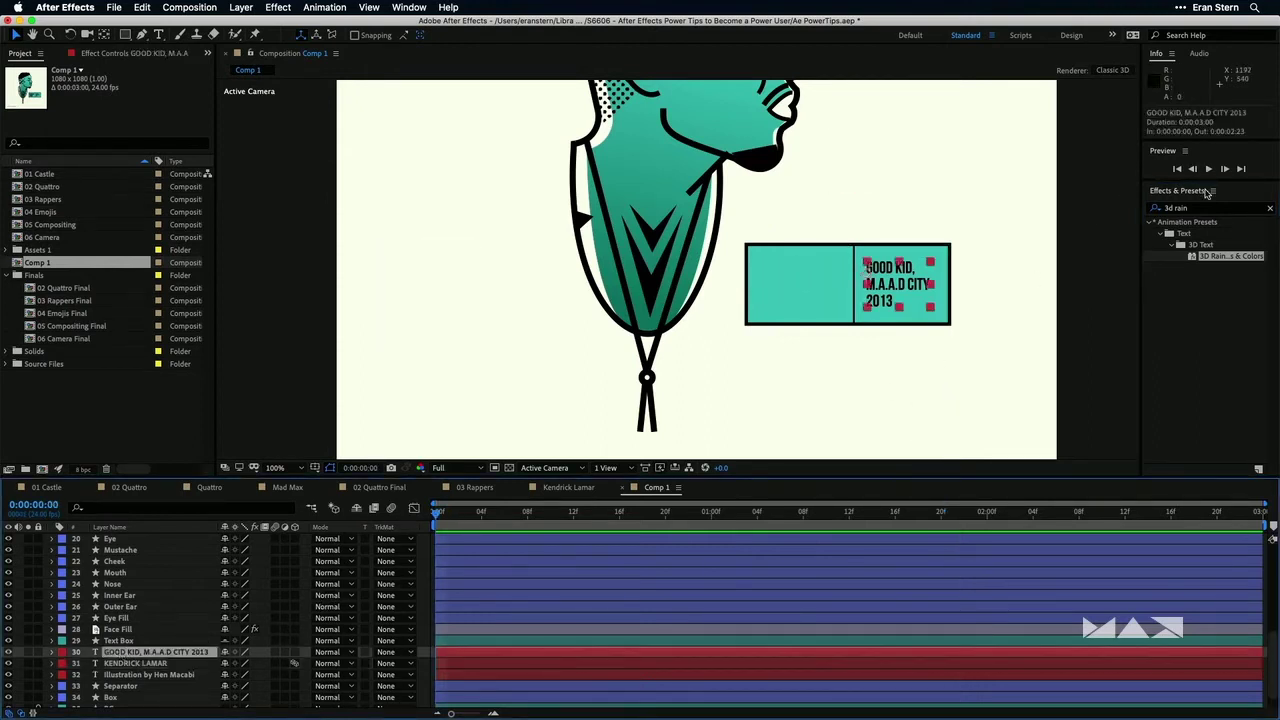
pyautogui.click(1218, 209)
pyautogui.write('expos')
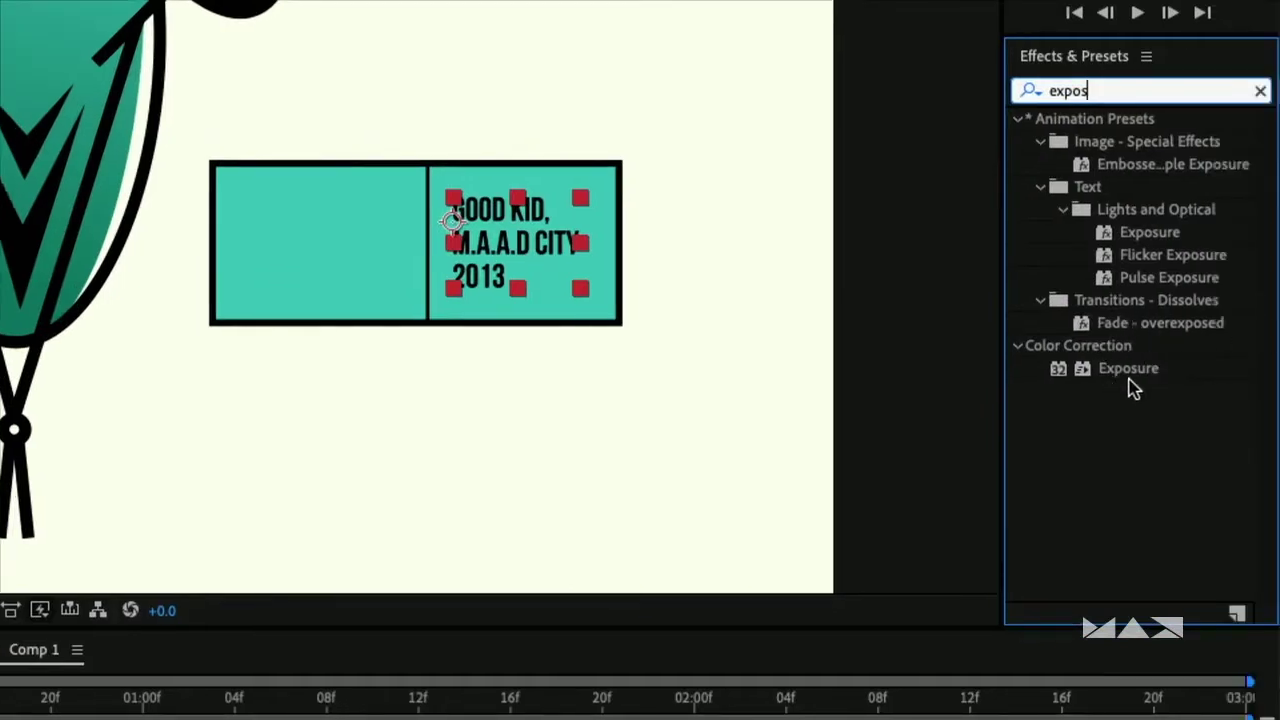
pyautogui.click(1140, 233)
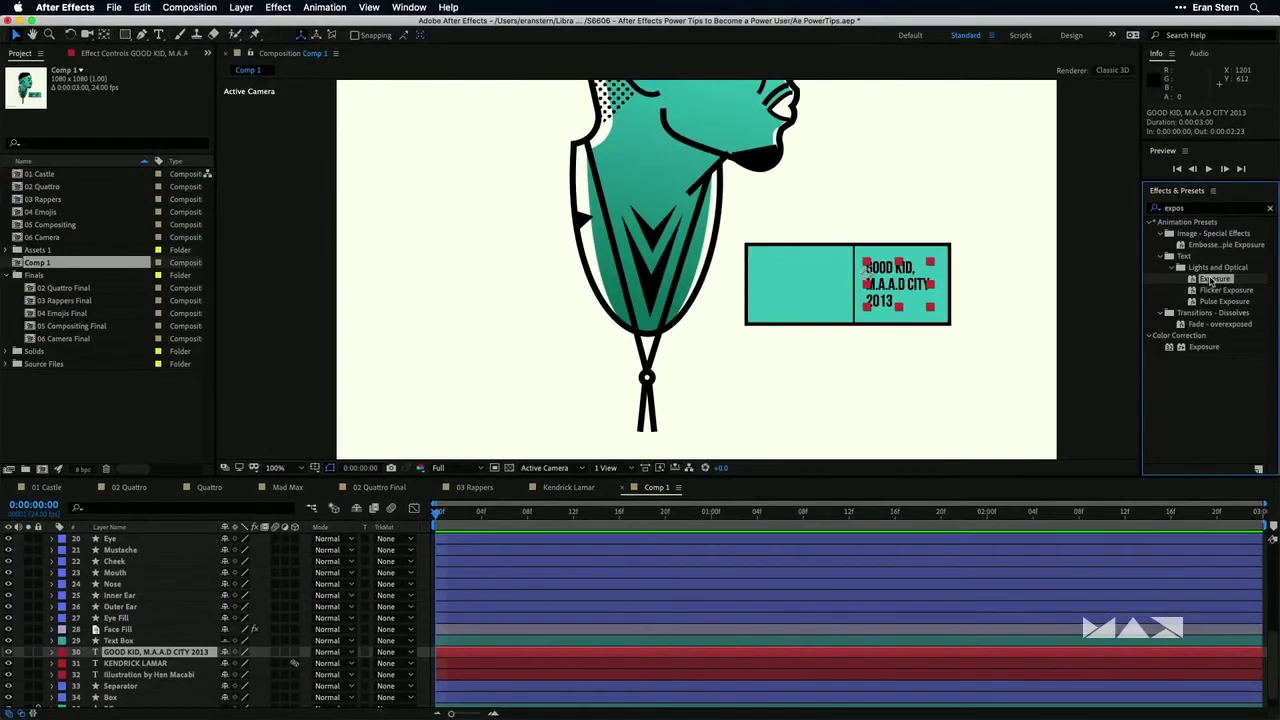
pyautogui.moveTo(1212, 281); pyautogui.dragTo(866, 271)
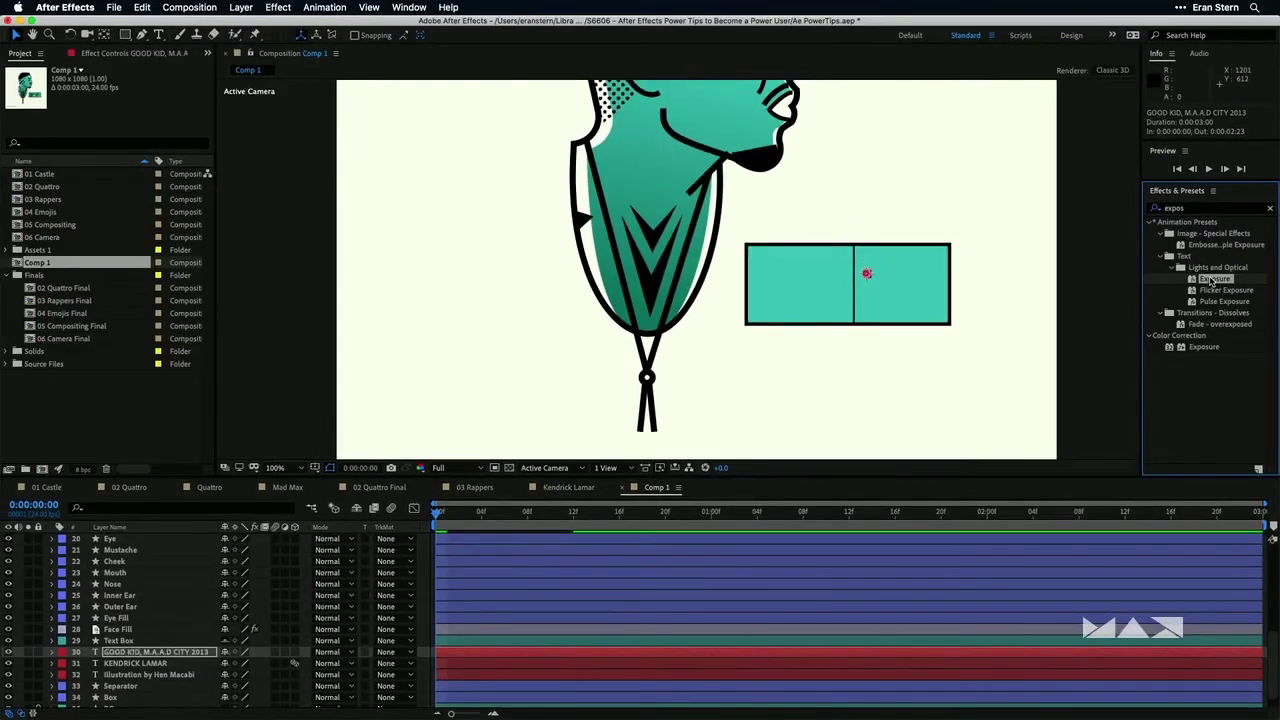
# Step: Preview the GOOD KID, M.A.A.D CITY 2013 text animation
pyautogui.press('space')
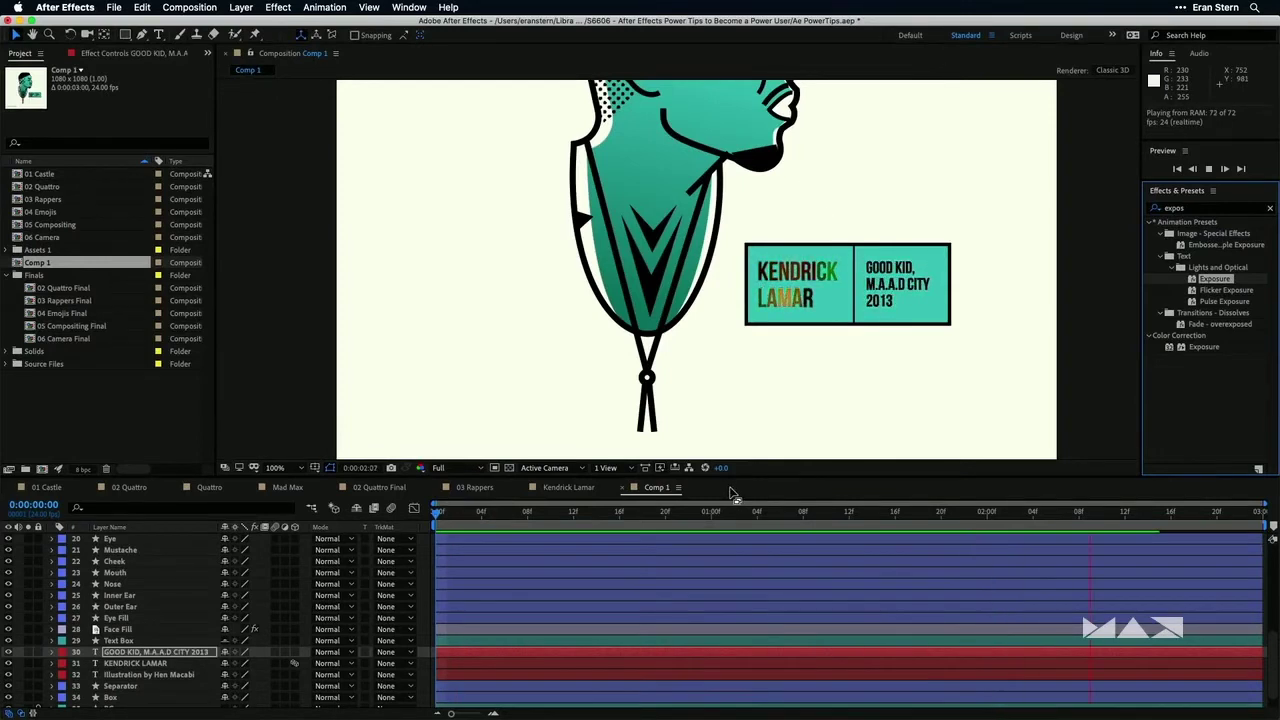
pyautogui.press('space')
# Step: Search presets for "word p" and apply the Word Processor text preset to the illustration credit layer at the start of the composition
pyautogui.scroll(-5, 510, 397)
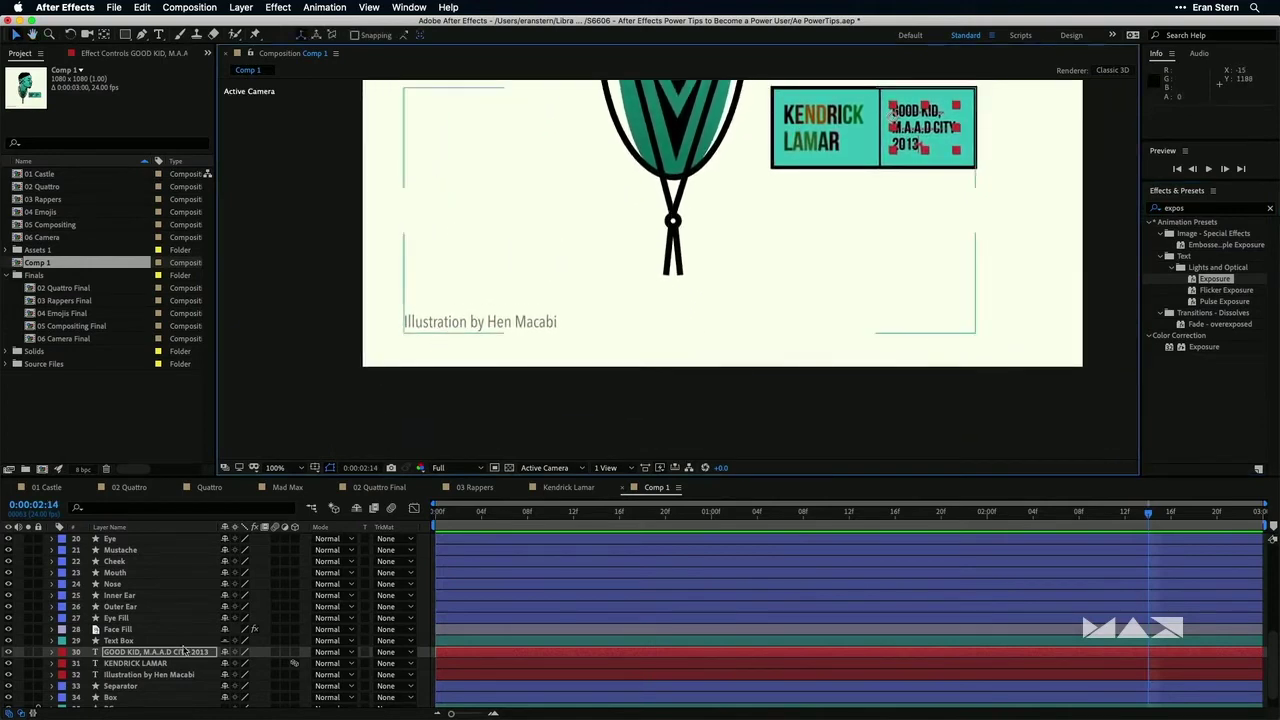
pyautogui.click(540, 322)
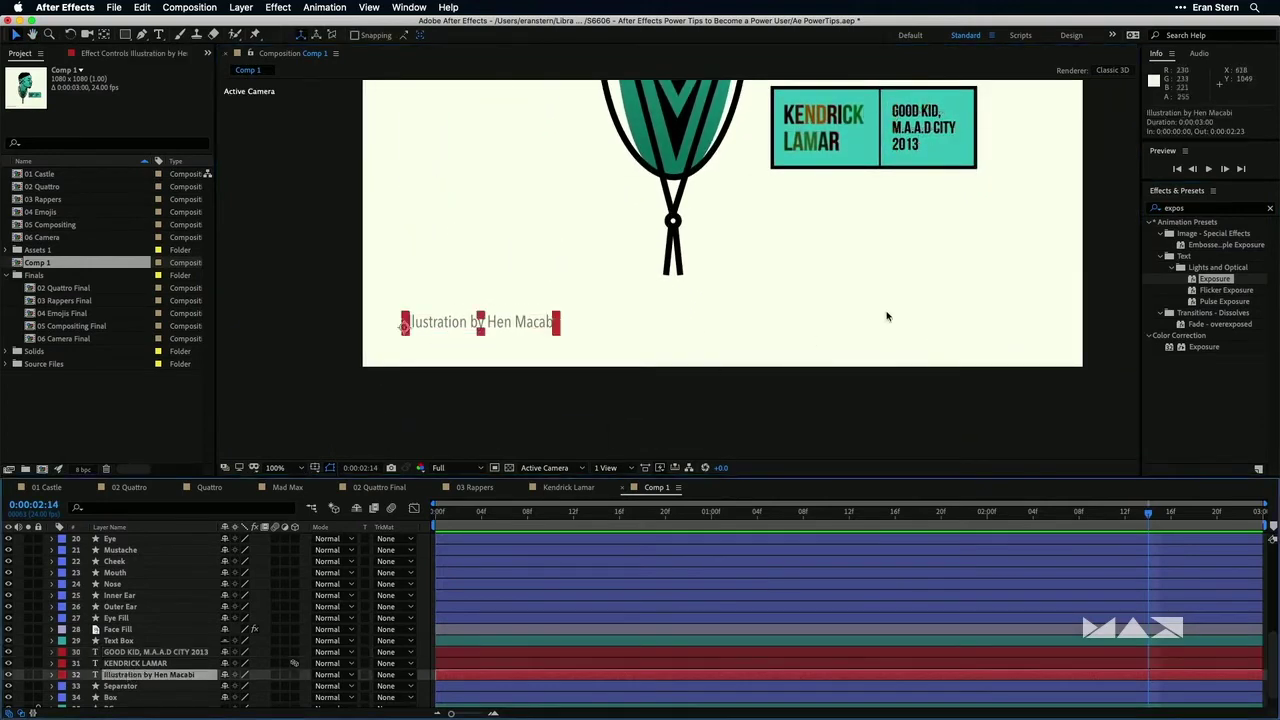
pyautogui.click(1206, 208)
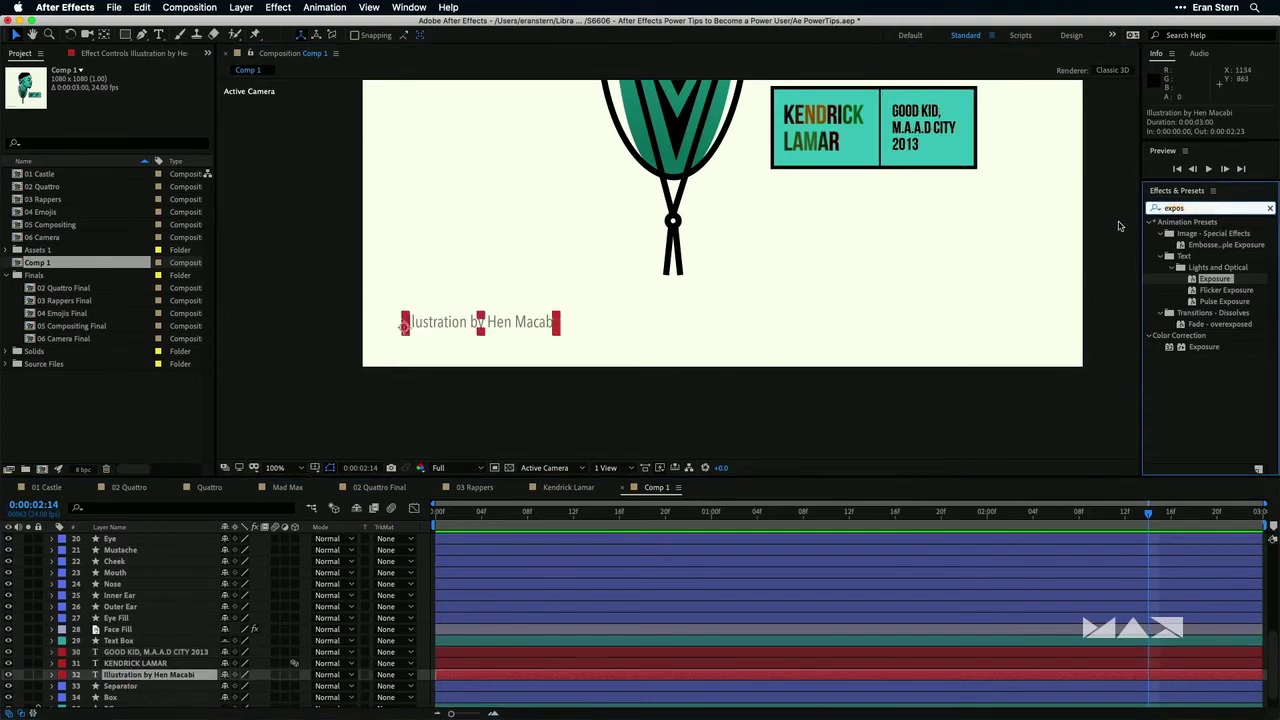
pyautogui.write('word p')
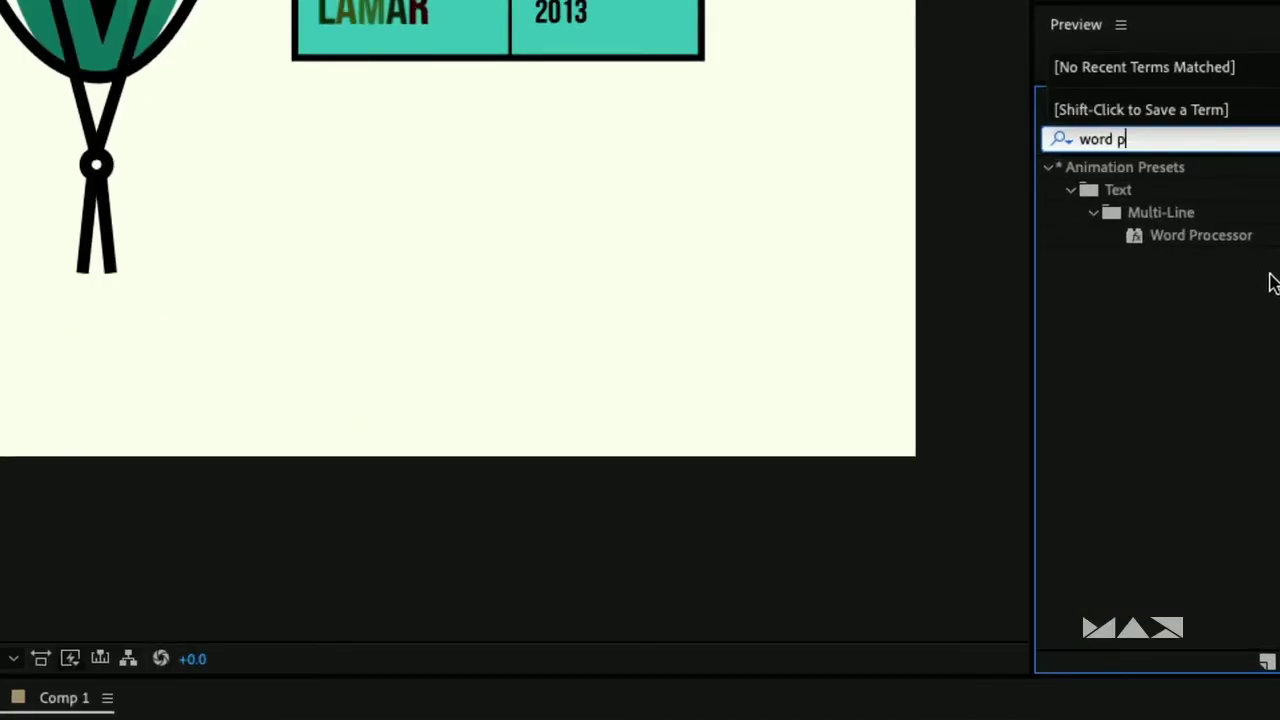
pyautogui.press('Escape')
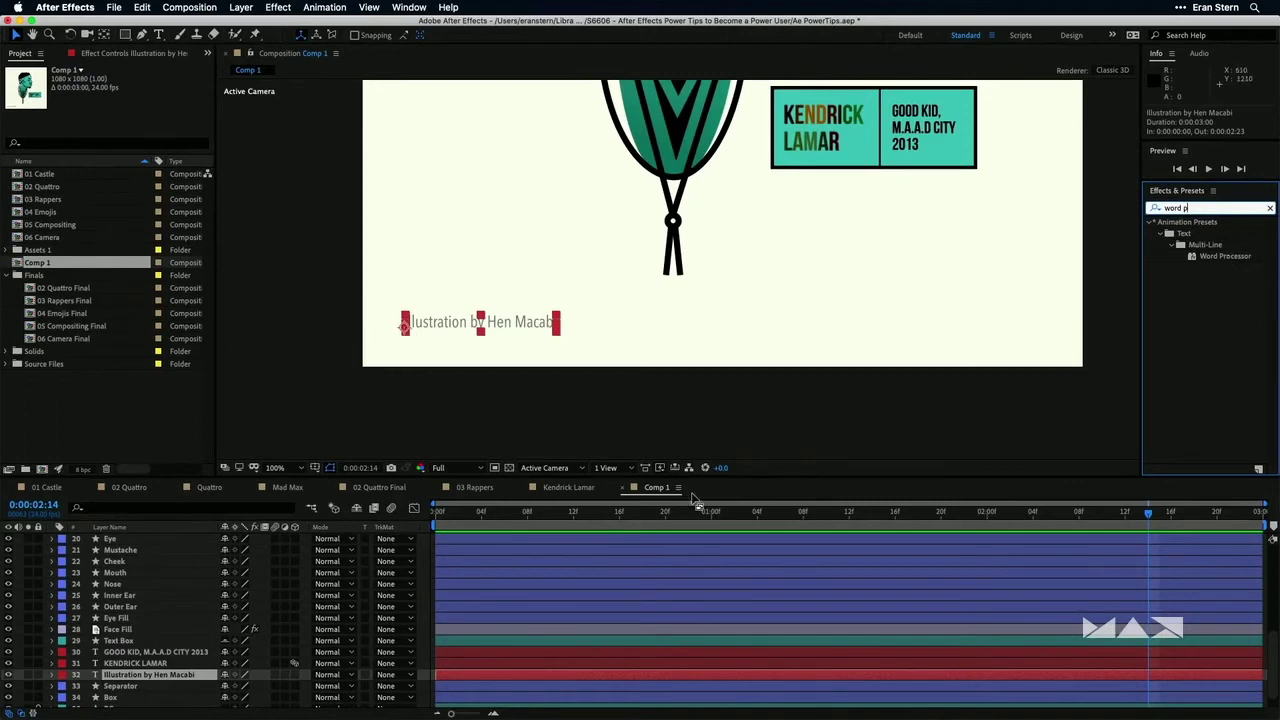
pyautogui.click(436, 513)
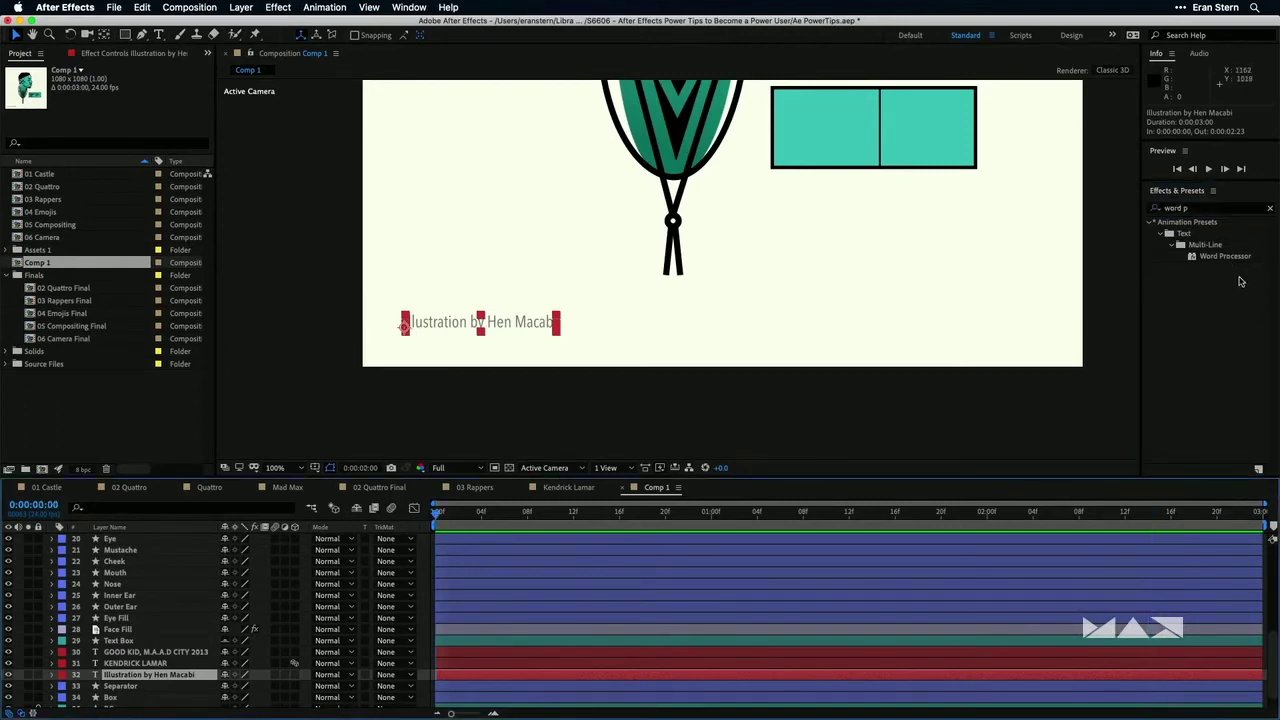
pyautogui.doubleClick(1234, 258)
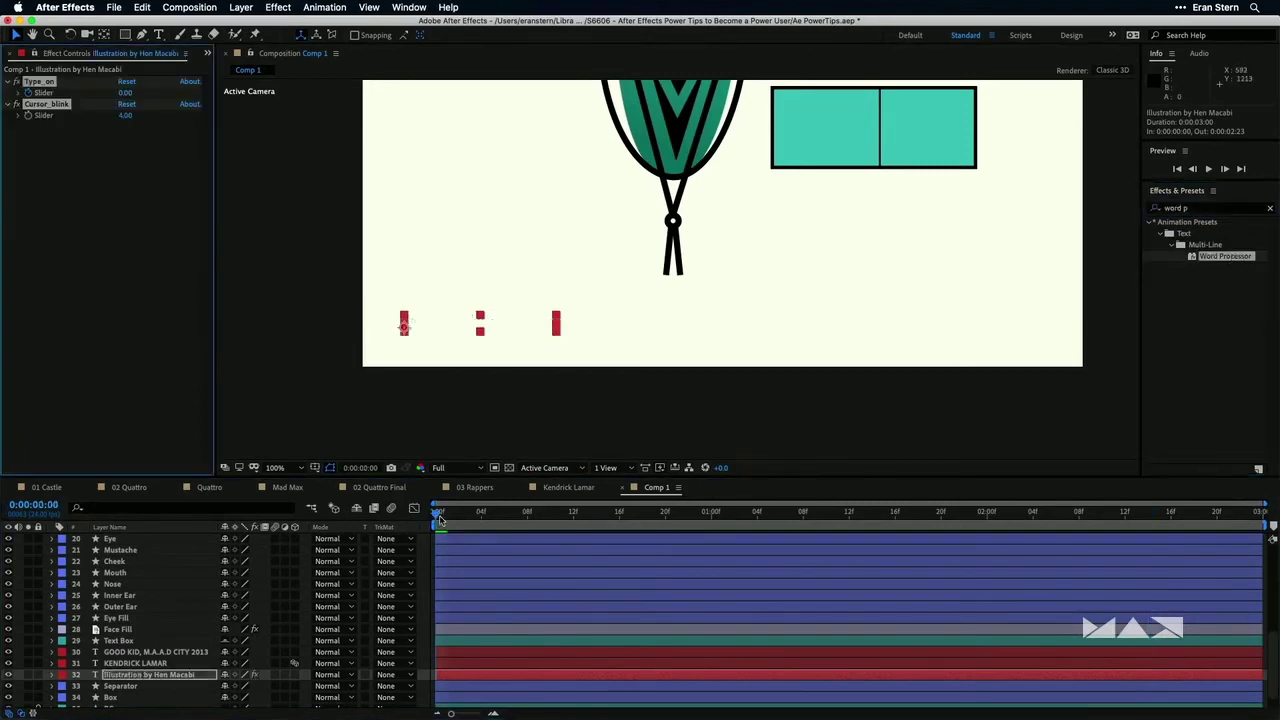
# Step: Preview the illustration credit's typing animation from the start of the composition
pyautogui.press('space')
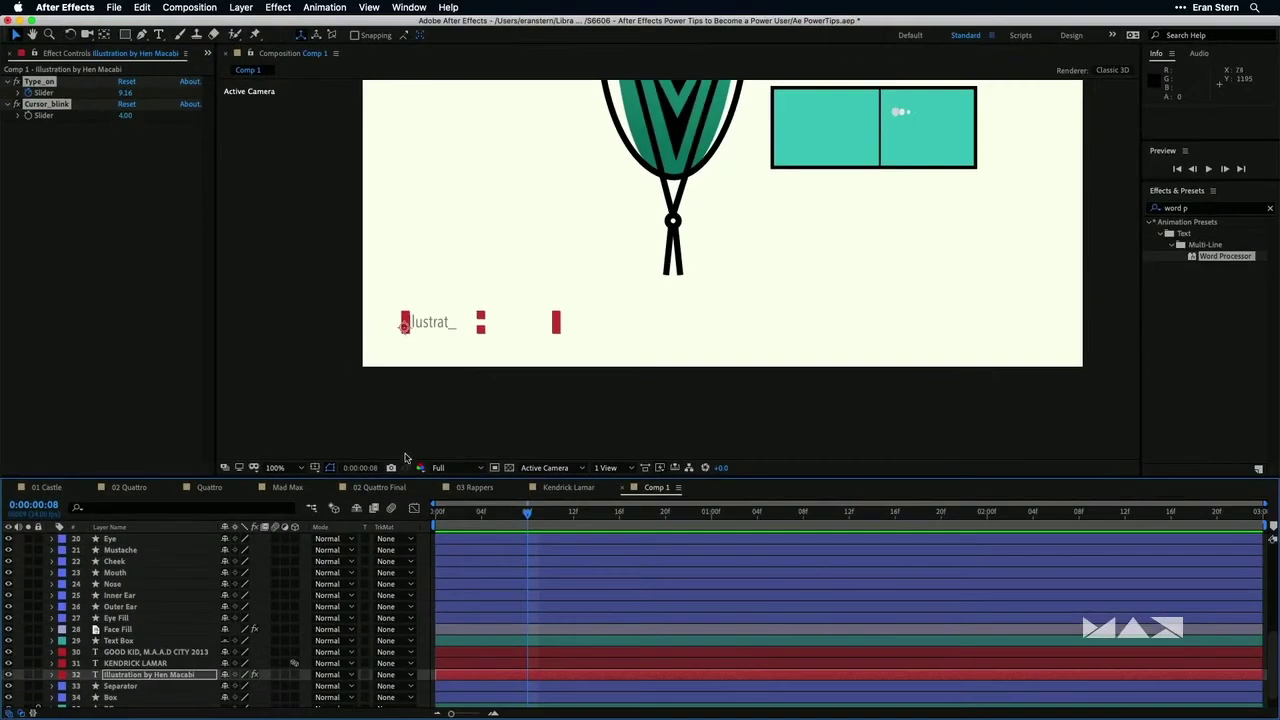
pyautogui.press('Home')
pyautogui.press('space')
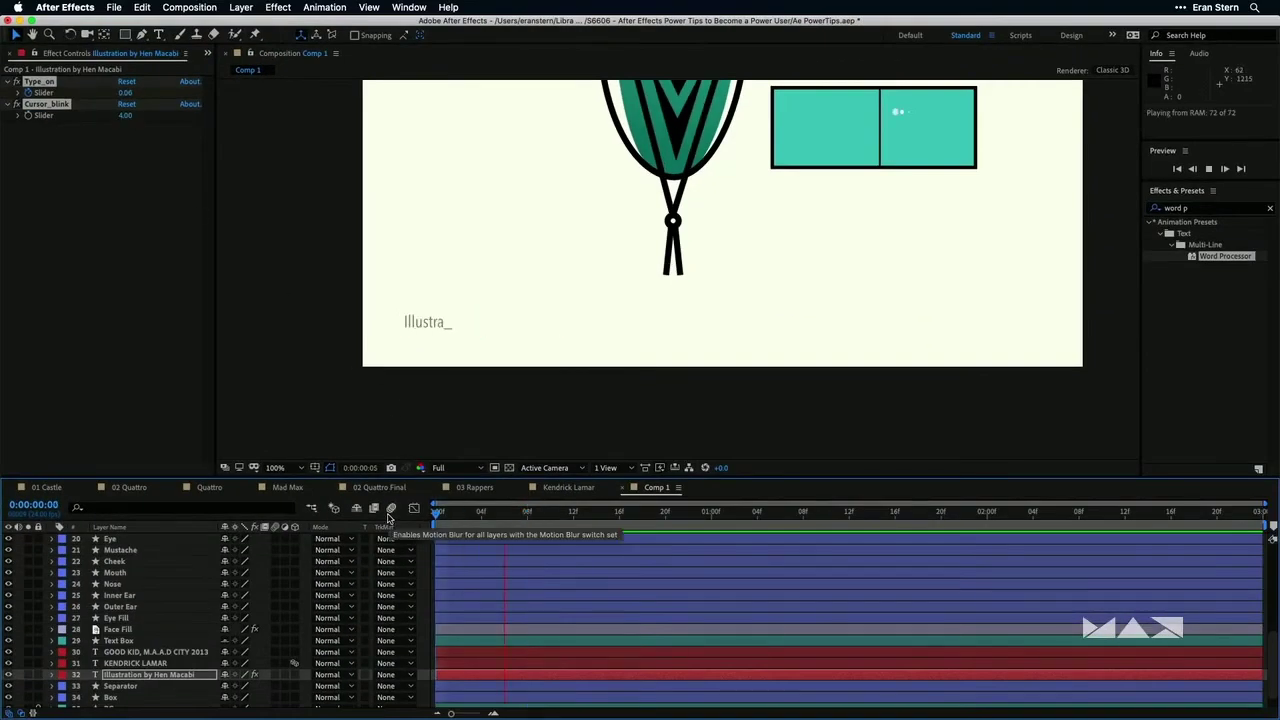
pyautogui.press('space')
# Step: Reveal the illustration credit layer's keyframes and move the last Type_on Slider keyframe to 0:00:02:13
pyautogui.press('u')
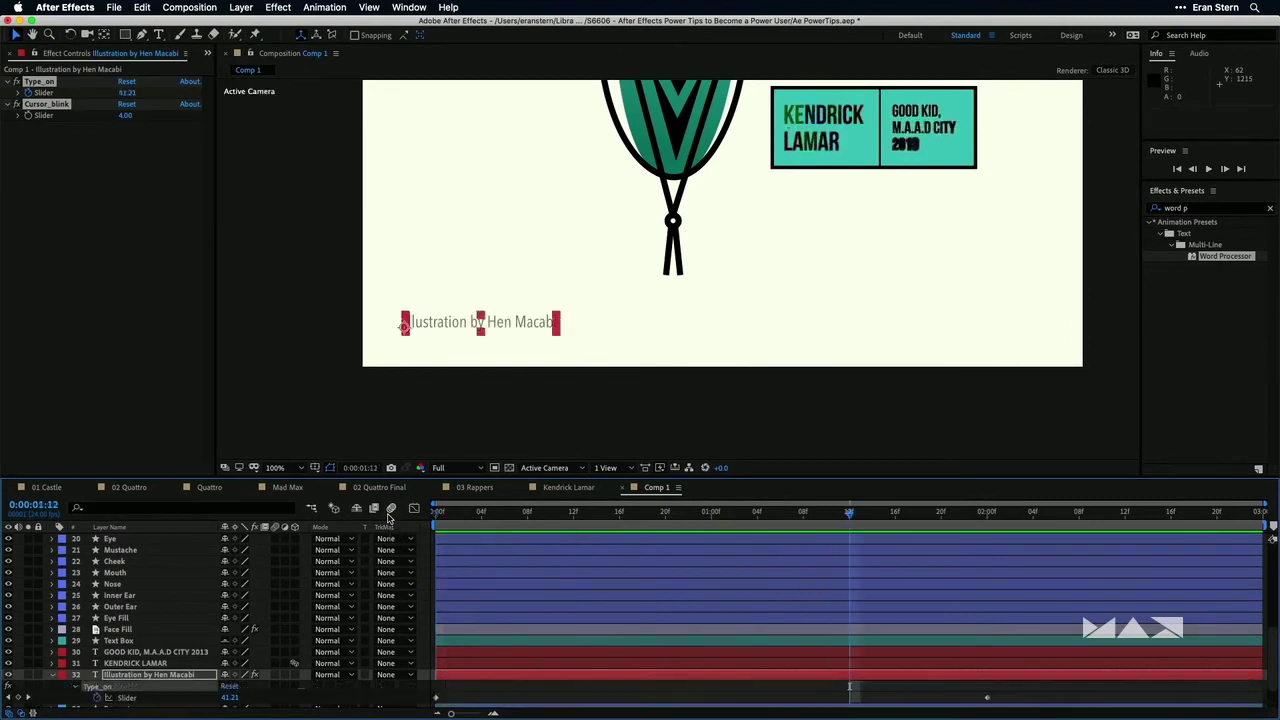
pyautogui.scroll(-3, 753, 597)
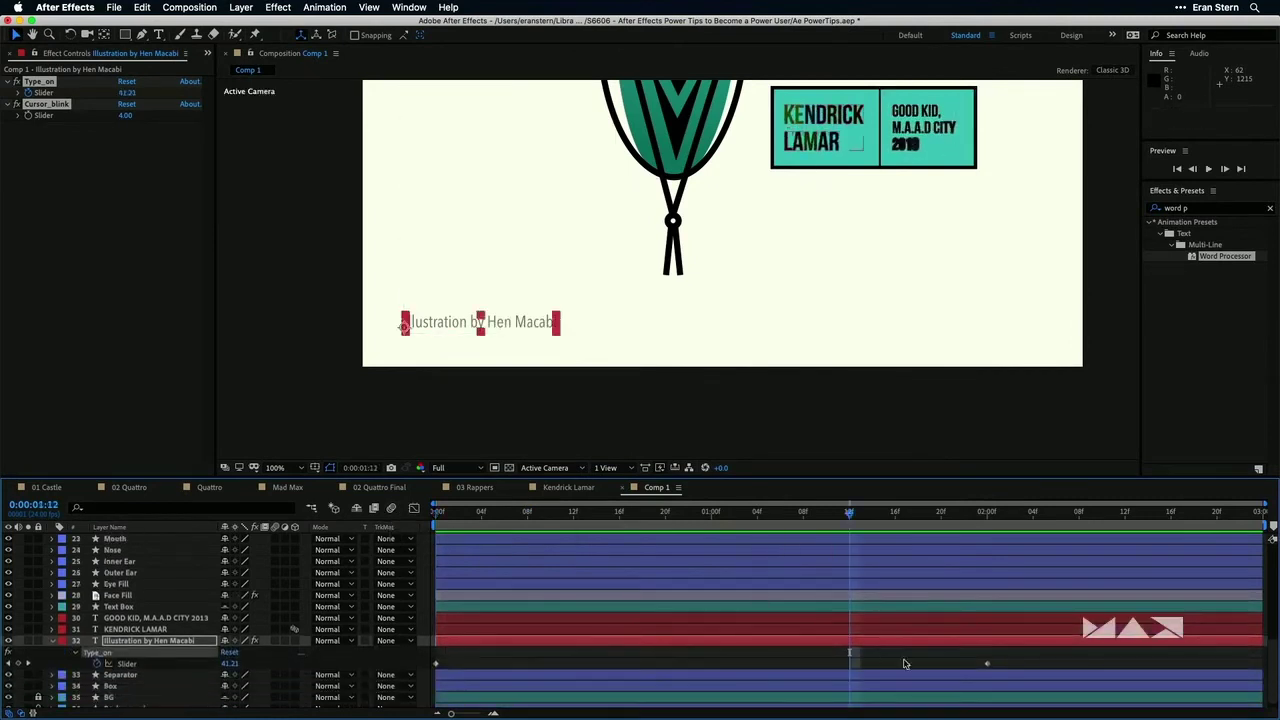
pyautogui.moveTo(986, 663); pyautogui.dragTo(1137, 680)
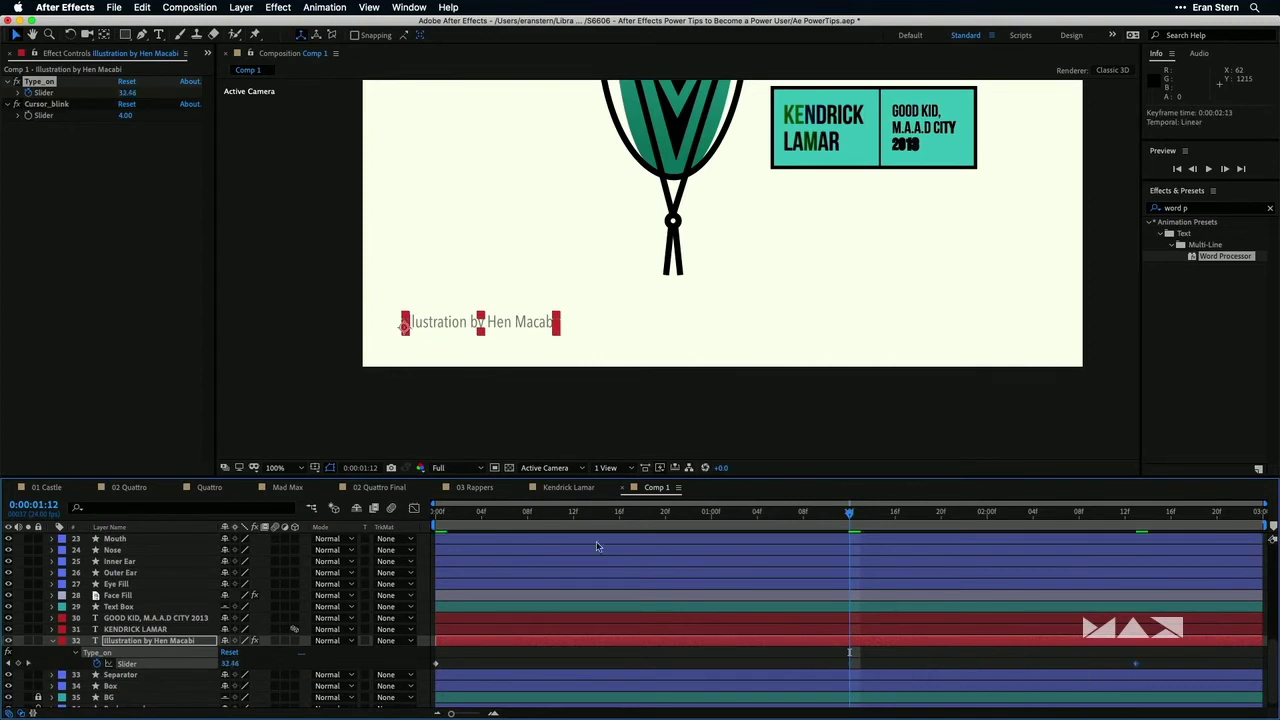
# Step: Preview the retimed credit animation from the start with the whole artwork in view
pyautogui.press('Home')
pyautogui.press('space')
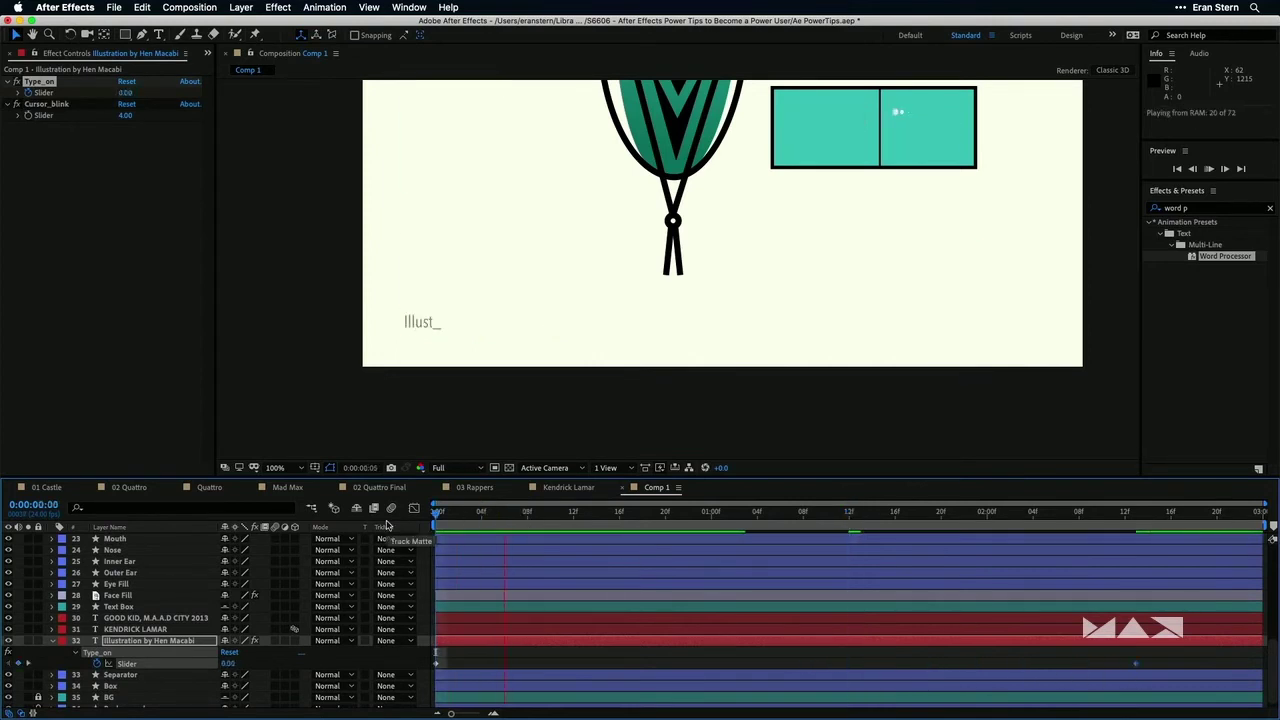
pyautogui.press(',')
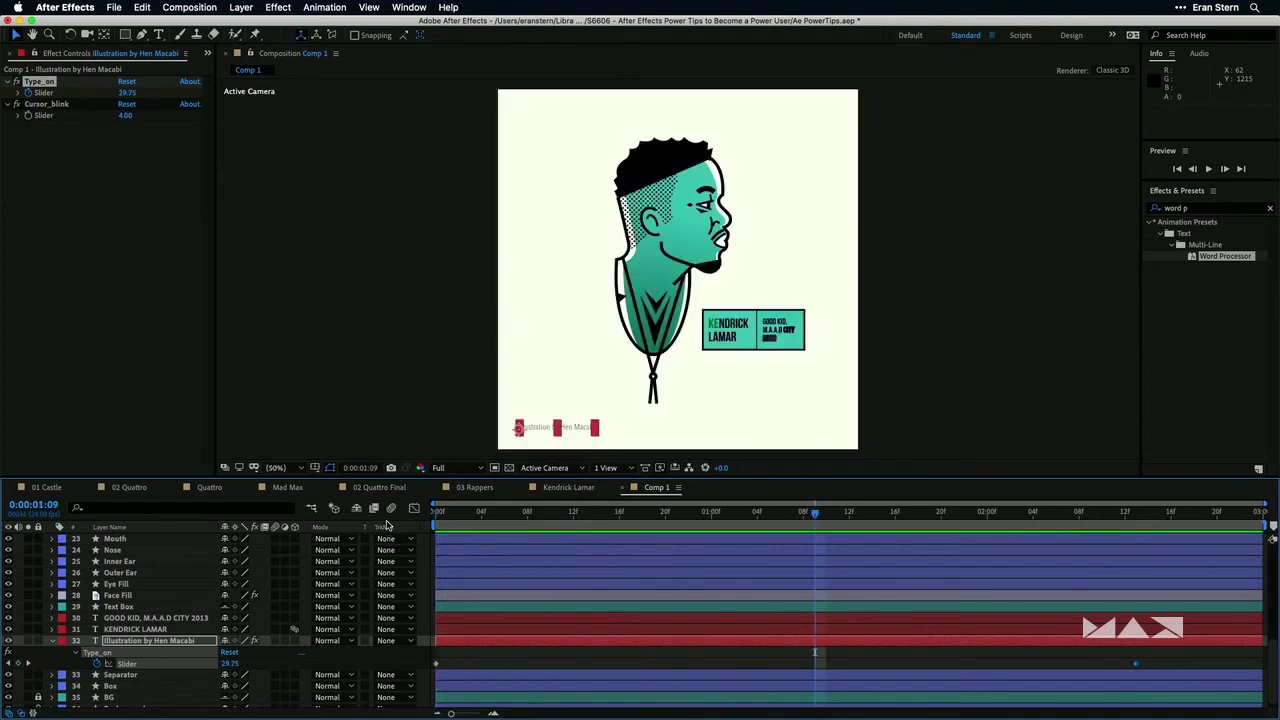
pyautogui.press('space')
# Step: Collapse the credit layer's properties, maximize the timeline to review the full layer list, and deselect all layers
pyautogui.click(53, 643)
pyautogui.scroll(5, 142, 617)
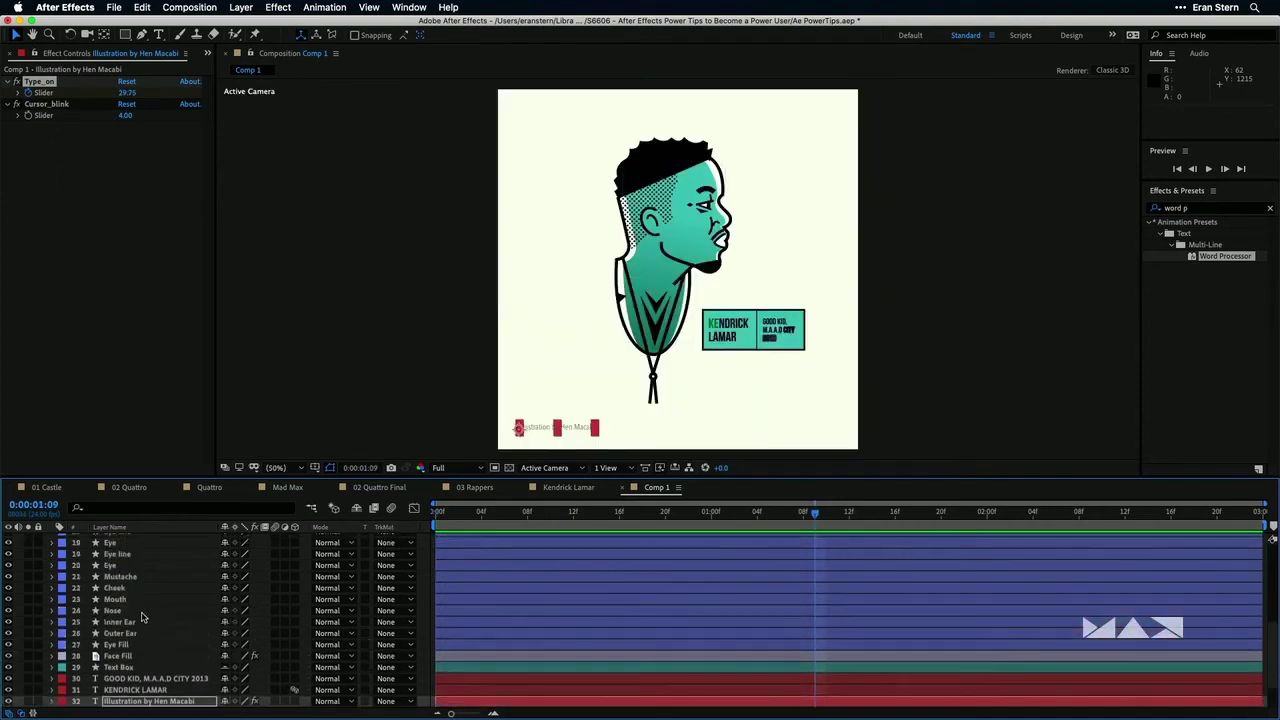
pyautogui.scroll(4, 142, 617)
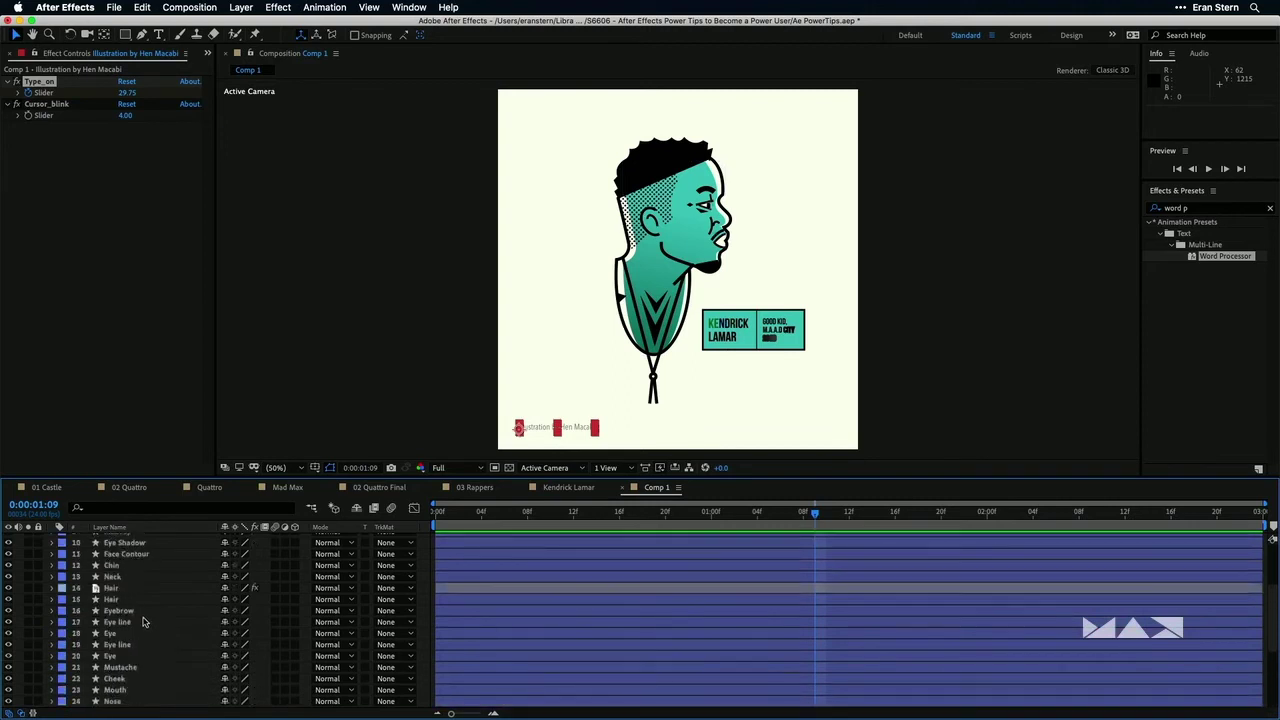
pyautogui.scroll(3, 142, 622)
pyautogui.press('`')
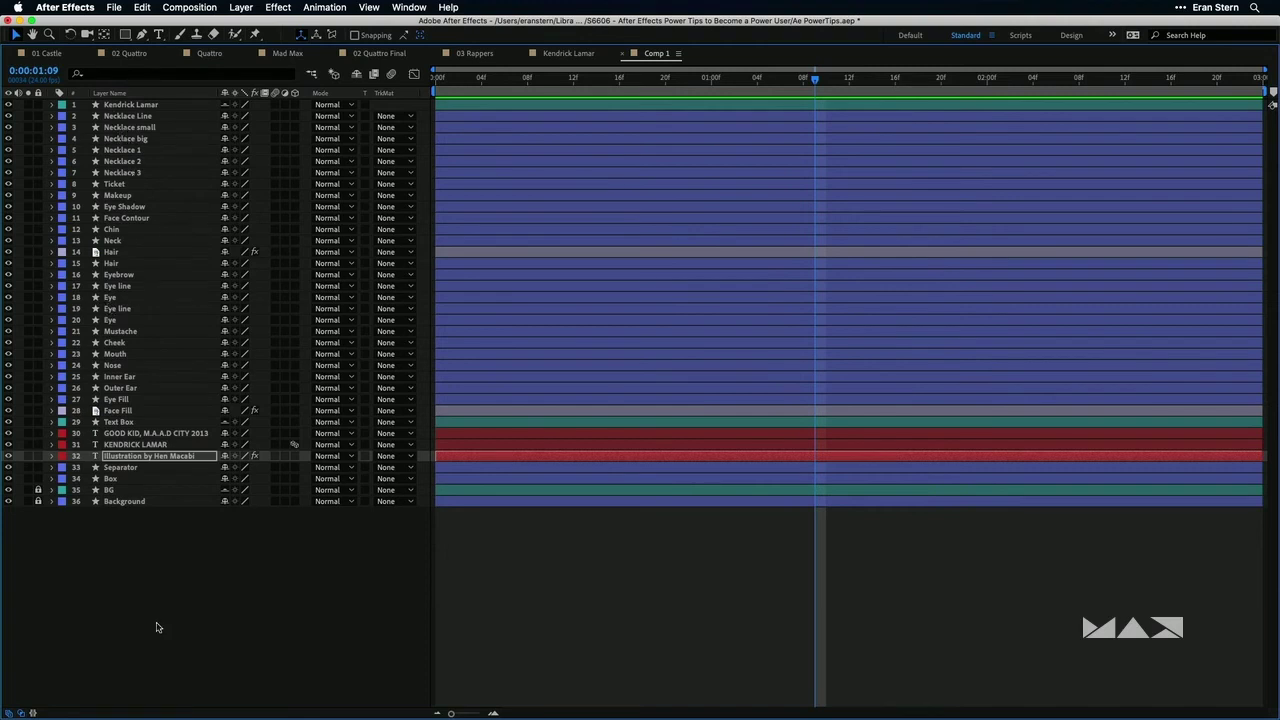
pyautogui.click(155, 615)
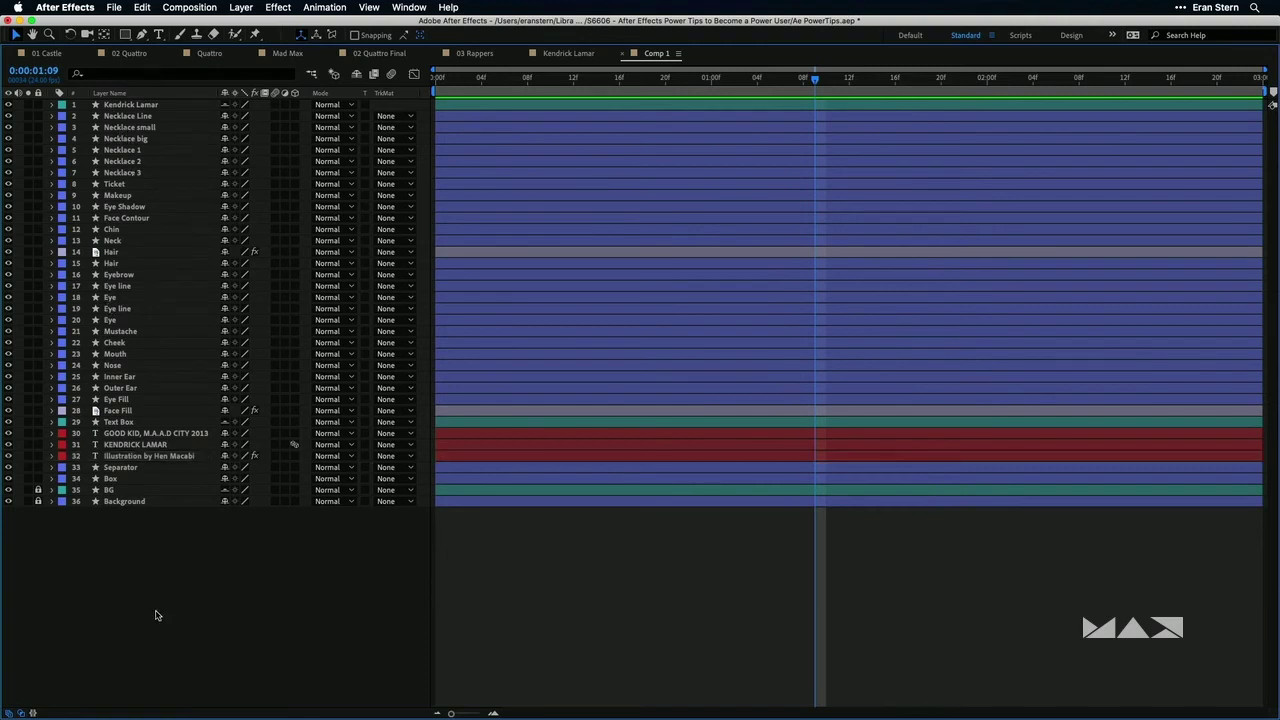
# Step: Filter the timeline layers by "face", restore the normal workspace layout, and select the Face Contour group inside the Face Contour layer
pyautogui.click(96, 76)
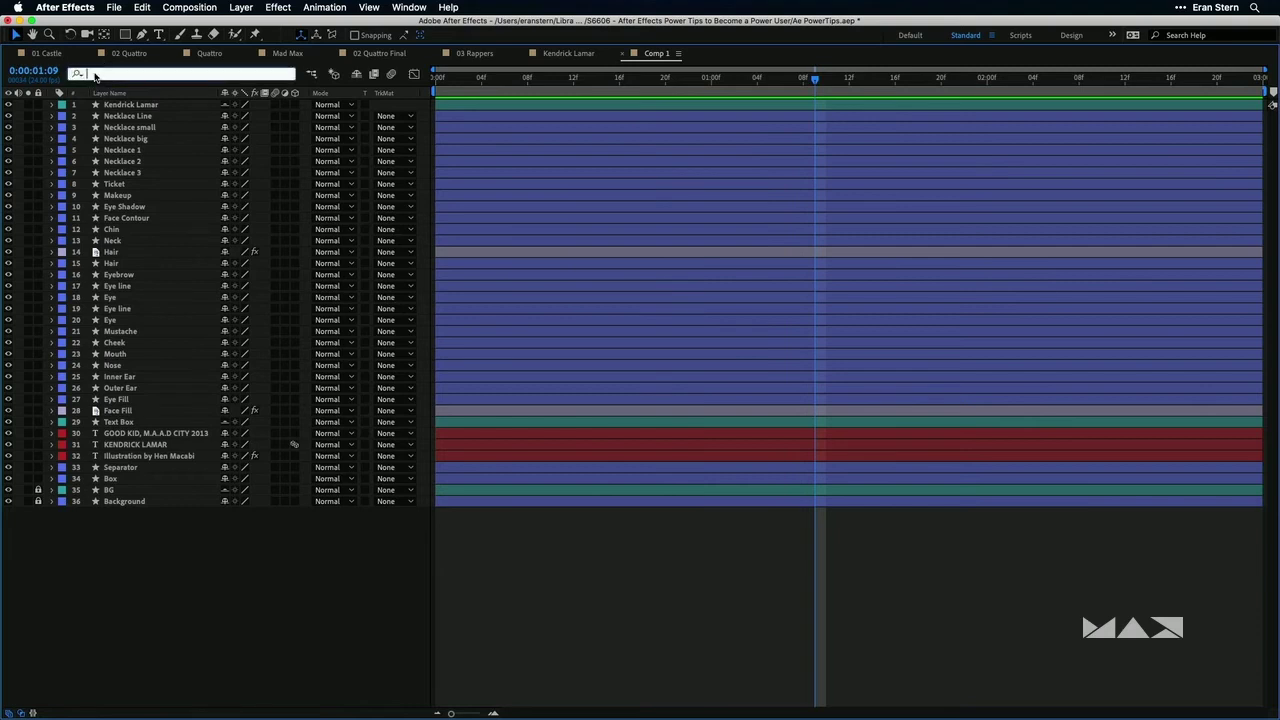
pyautogui.write('face')
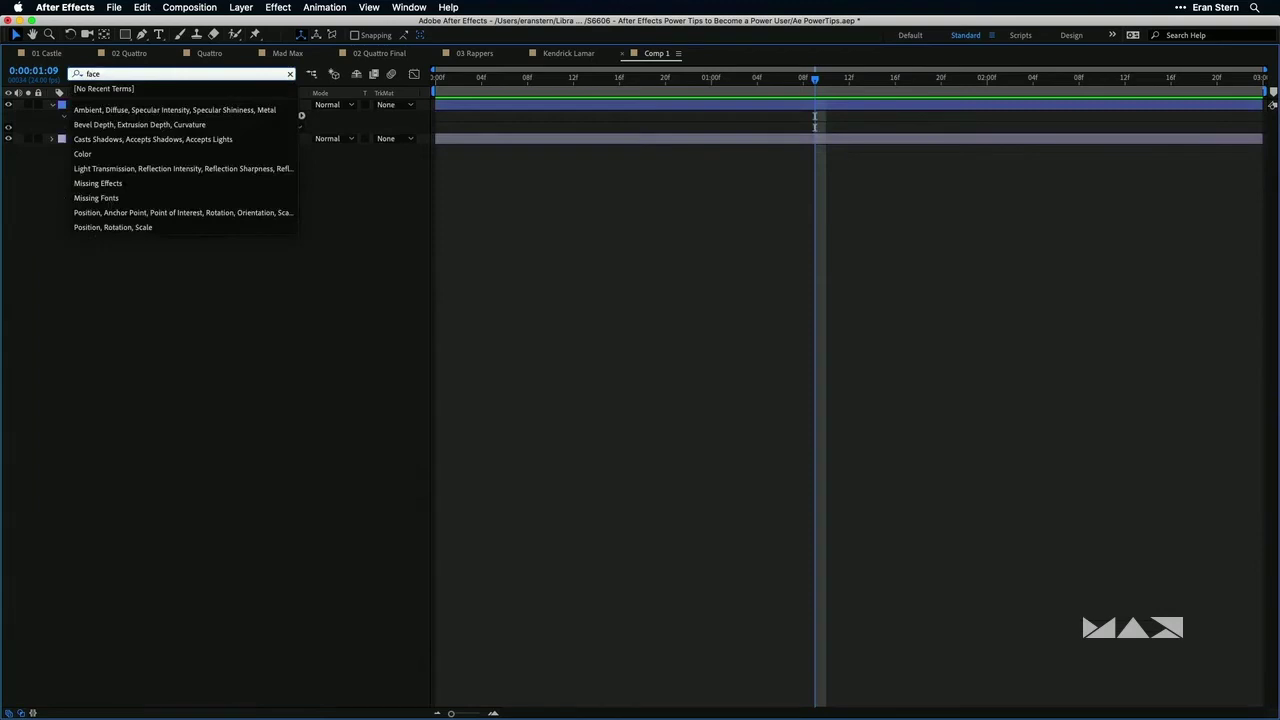
pyautogui.press('Return')
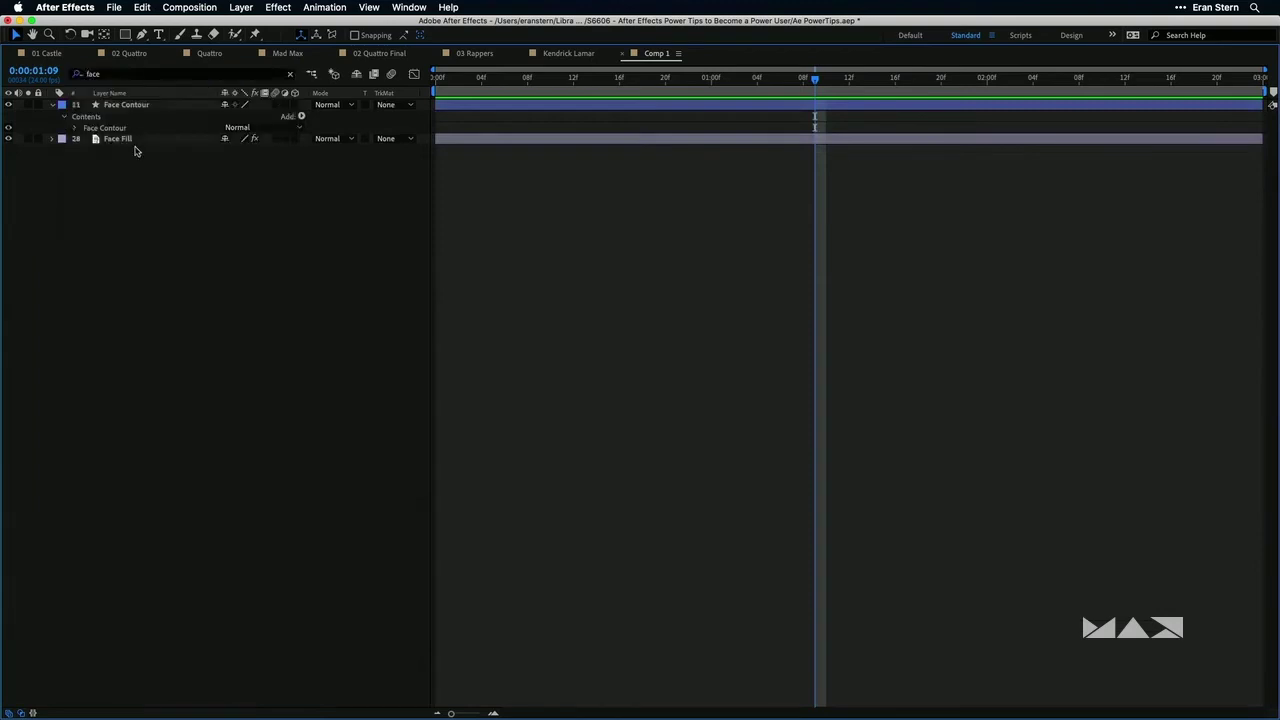
pyautogui.press('`')
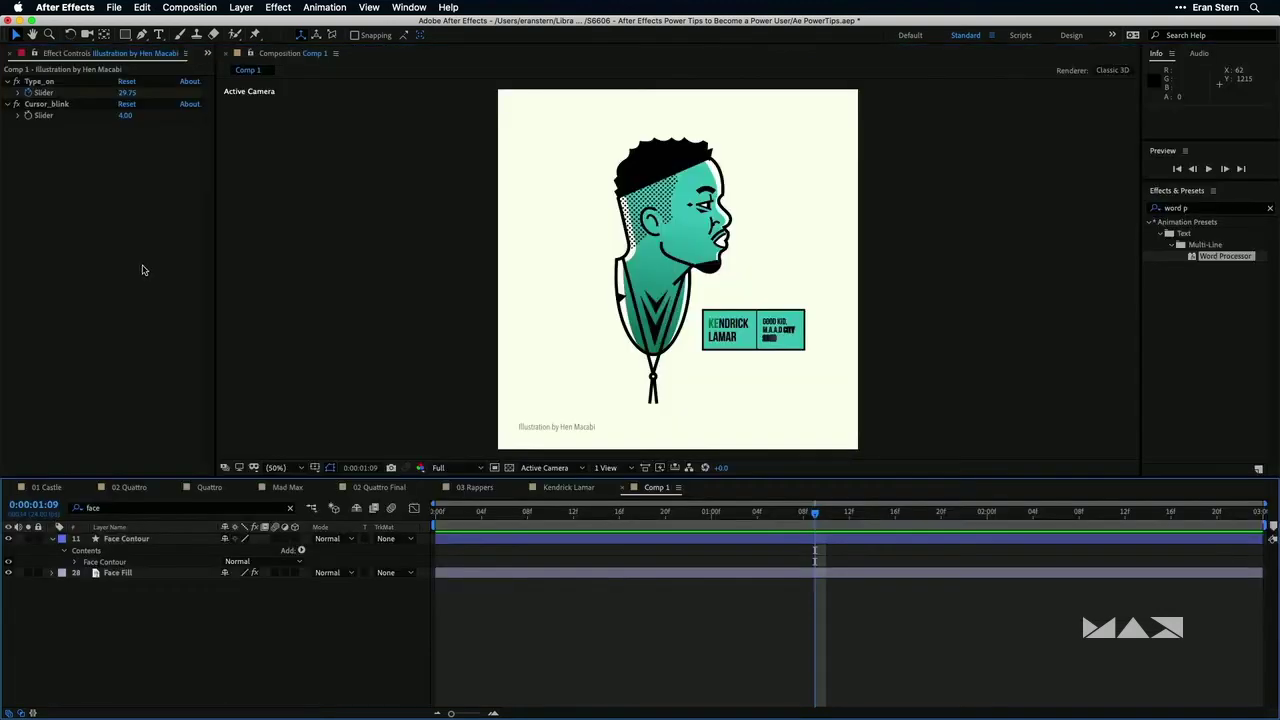
pyautogui.click(114, 543)
pyautogui.click(114, 563)
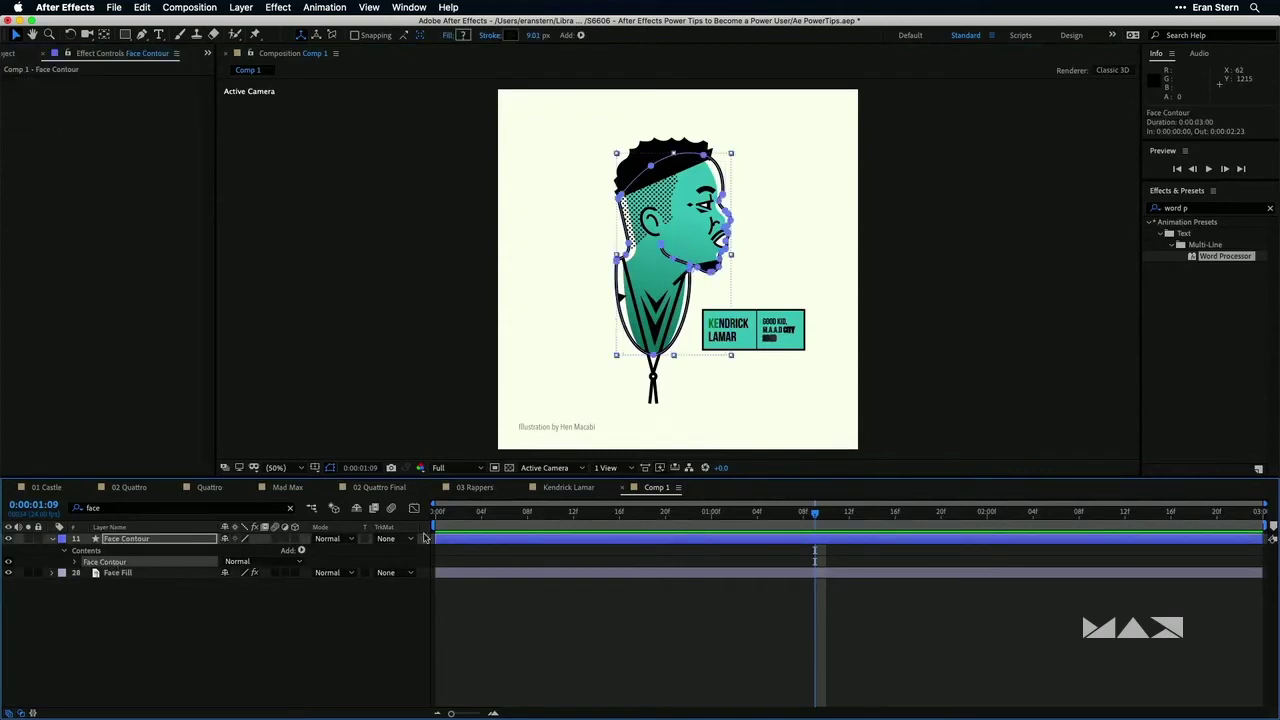
# Step: Add Trim Paths to the Face Contour group with the playhead at the start of the composition
pyautogui.press('Home')
pyautogui.click(301, 550)
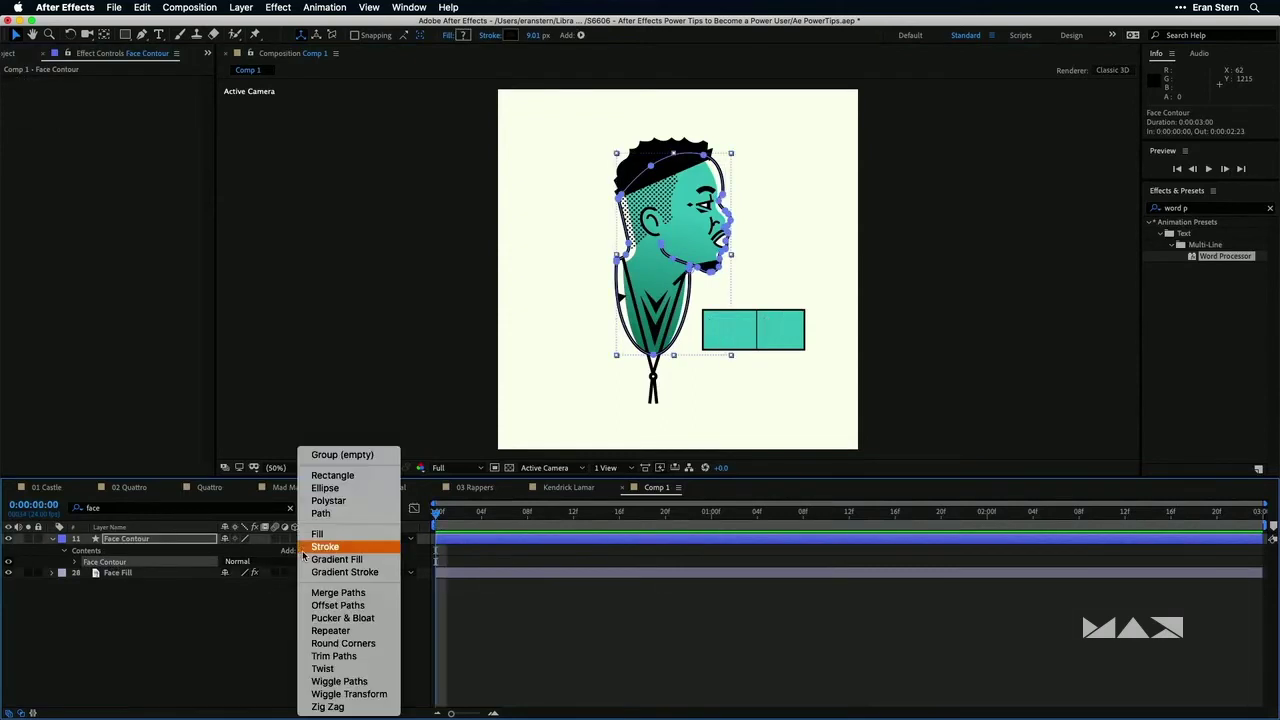
pyautogui.click(336, 657)
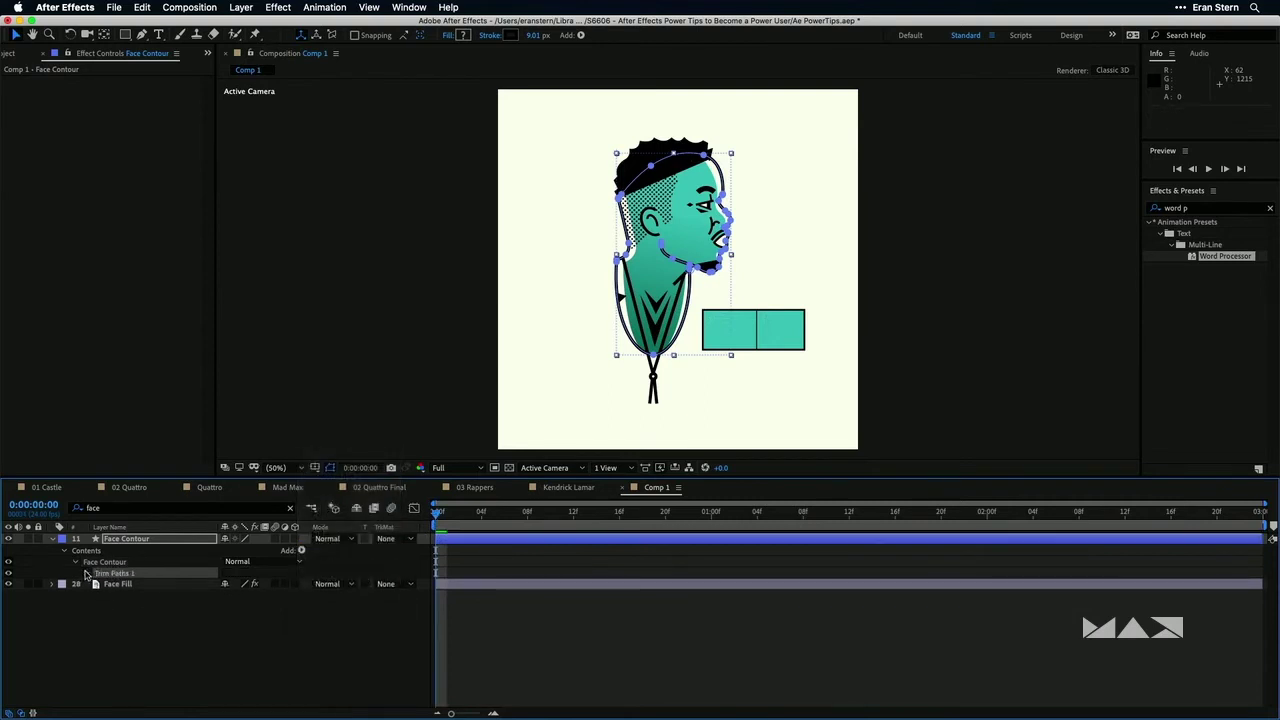
# Step: Keyframe the Trim Paths End of Face Contour at 100% on the first frame and 0% at 0:00:01:00
pyautogui.click(86, 574)
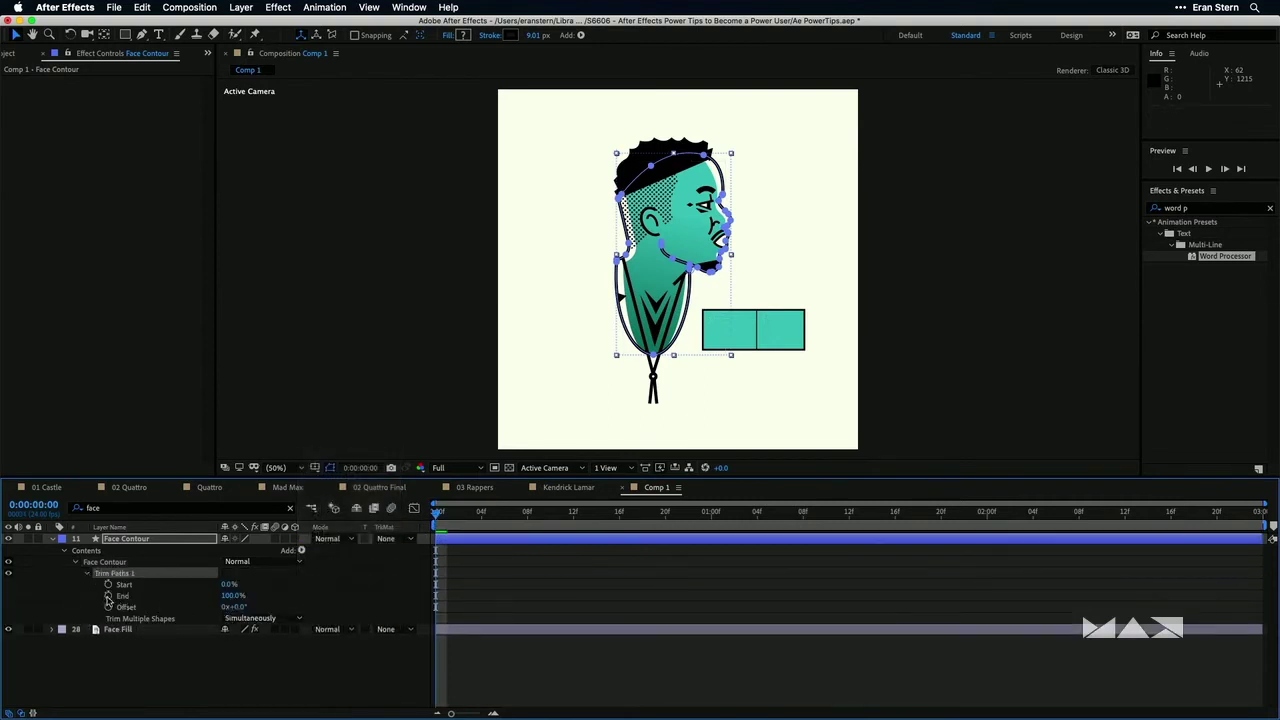
pyautogui.click(108, 596)
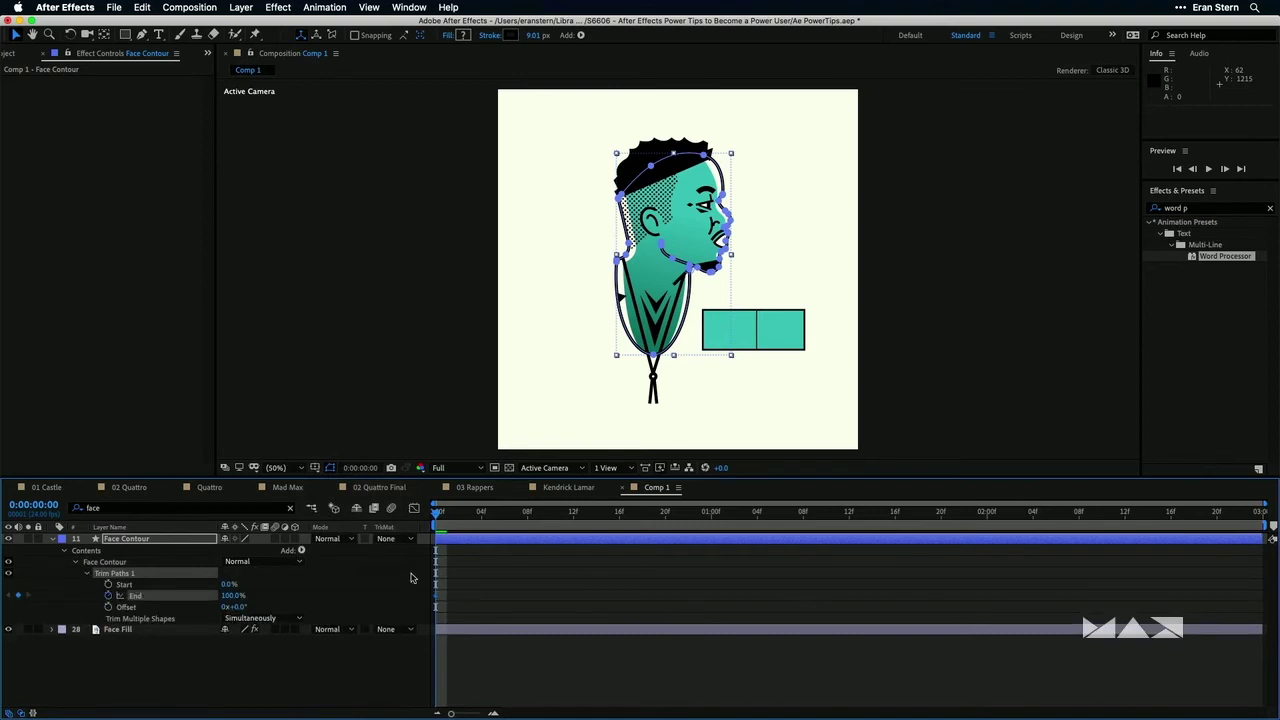
pyautogui.click(710, 513)
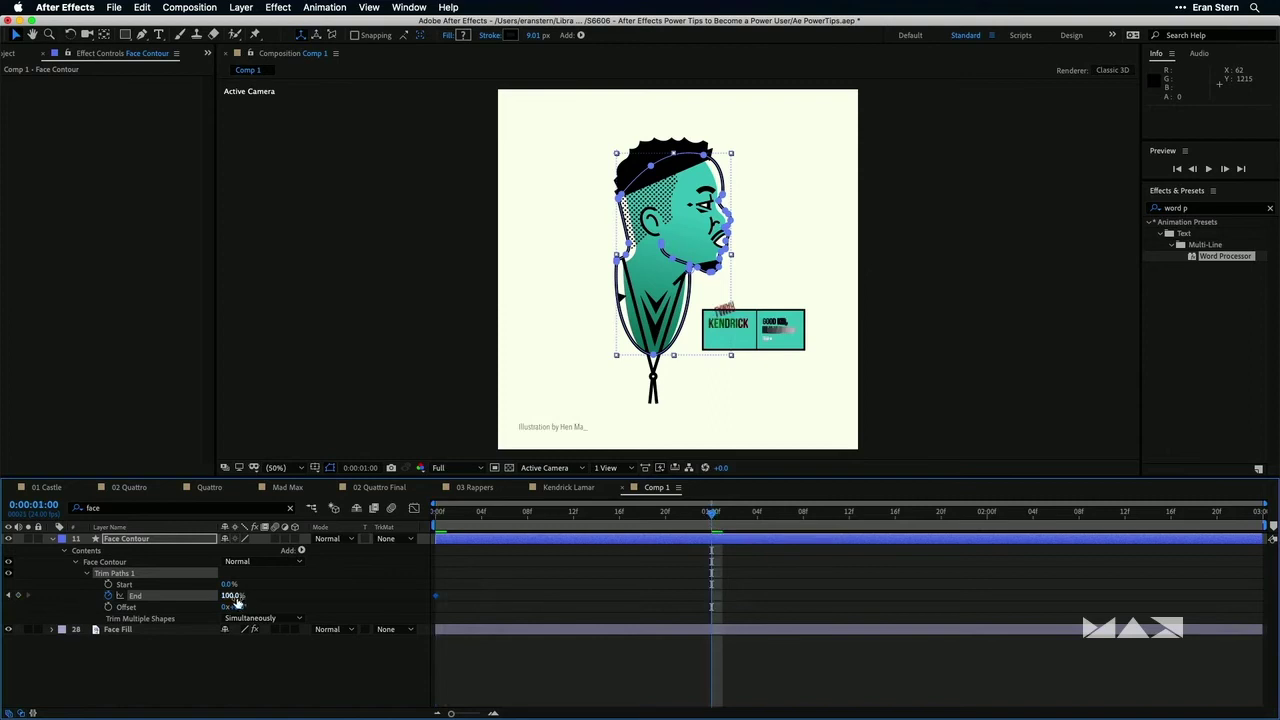
pyautogui.moveTo(232, 596); pyautogui.dragTo(148, 597)
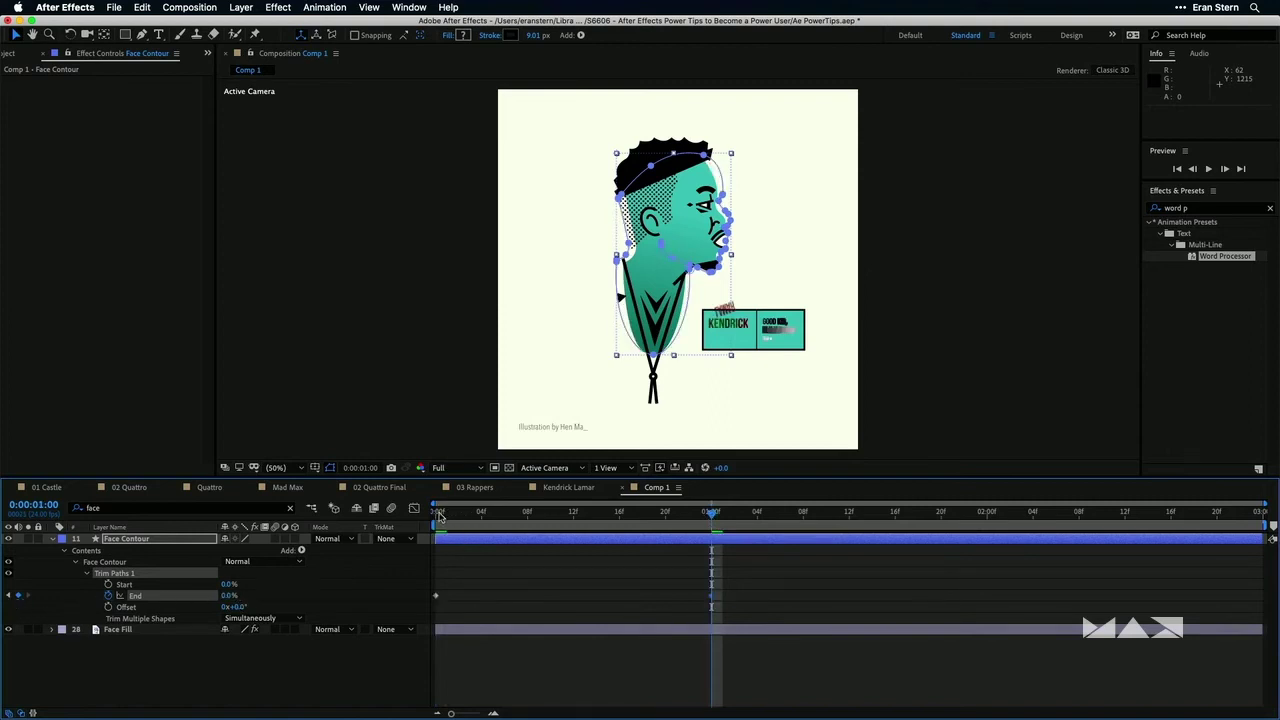
# Step: Preview the Face Contour trim animation and return the playhead to the first frame
pyautogui.click(440, 513)
pyautogui.press('space')
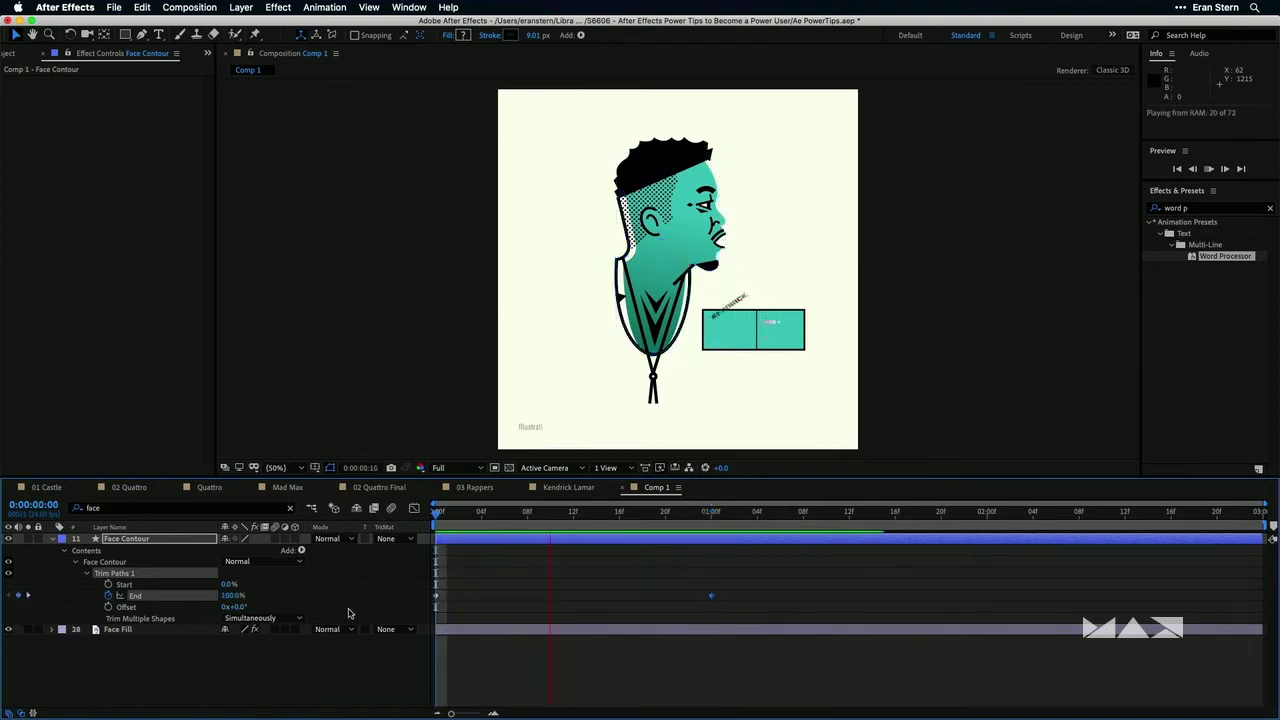
pyautogui.press('space')
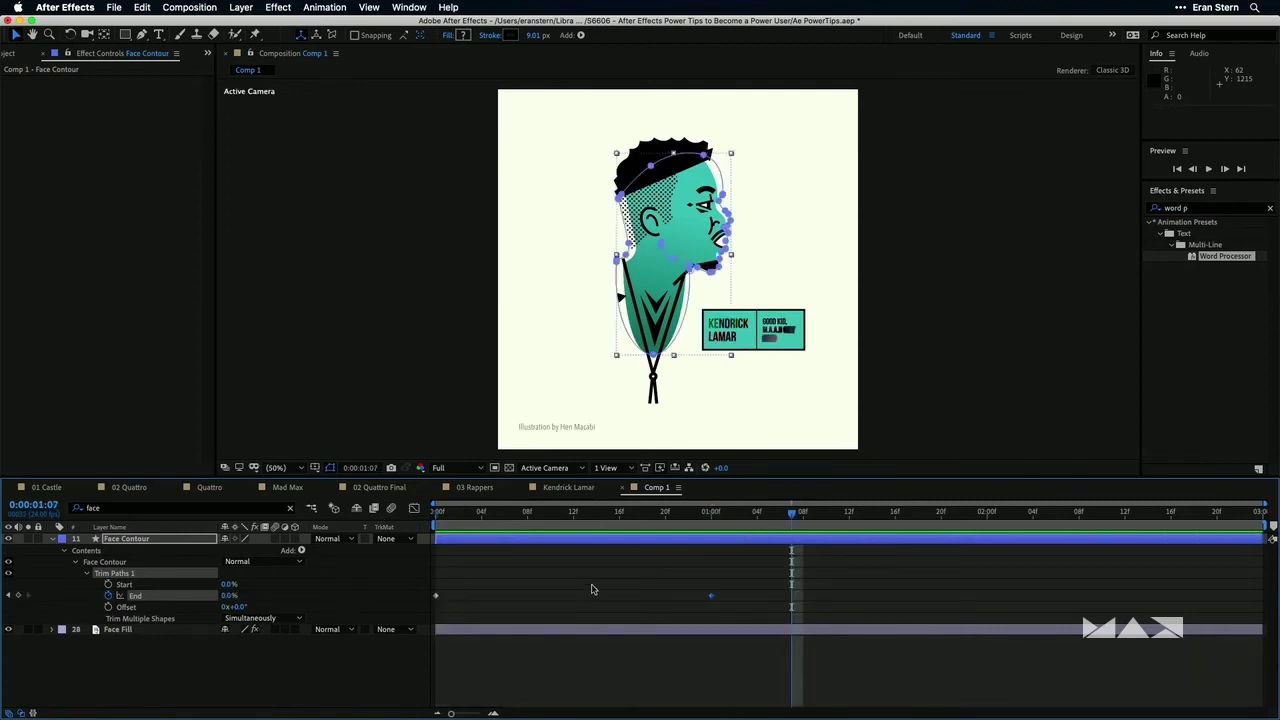
pyautogui.moveTo(598, 524); pyautogui.dragTo(385, 520)
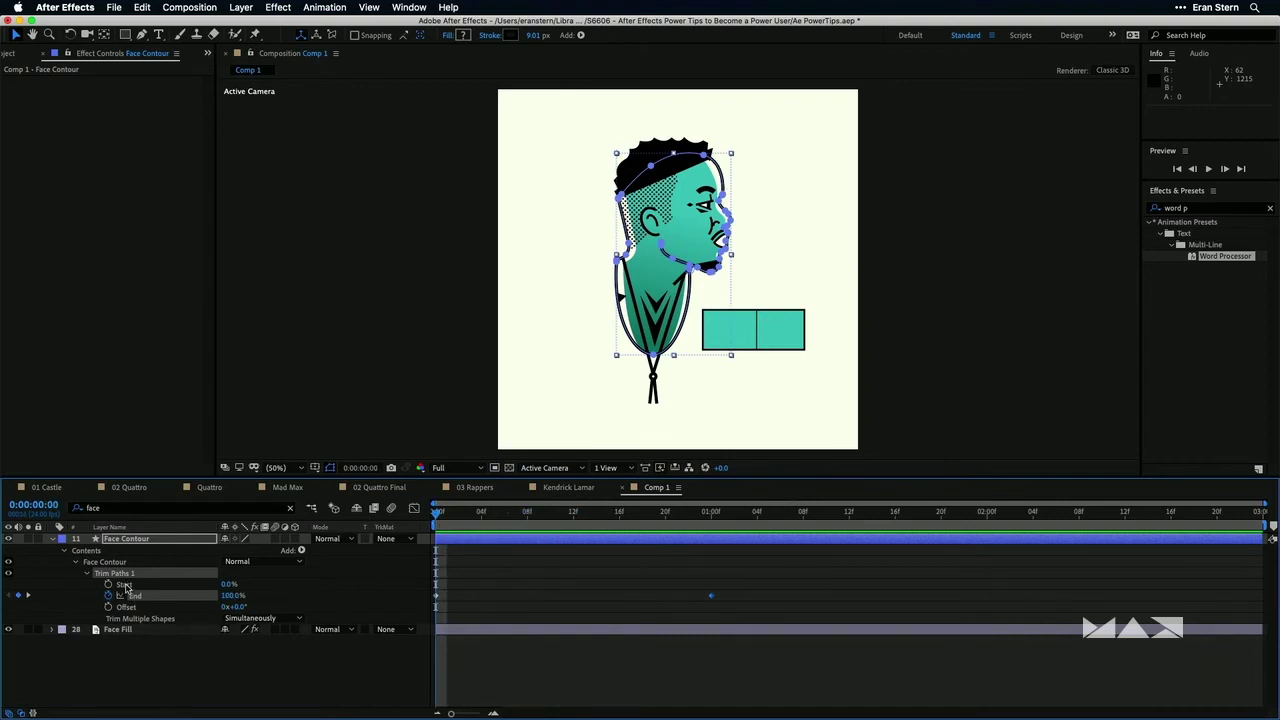
# Step: Expand the Face Contour group's contents and reverse the direction of its Path 1
pyautogui.click(75, 564)
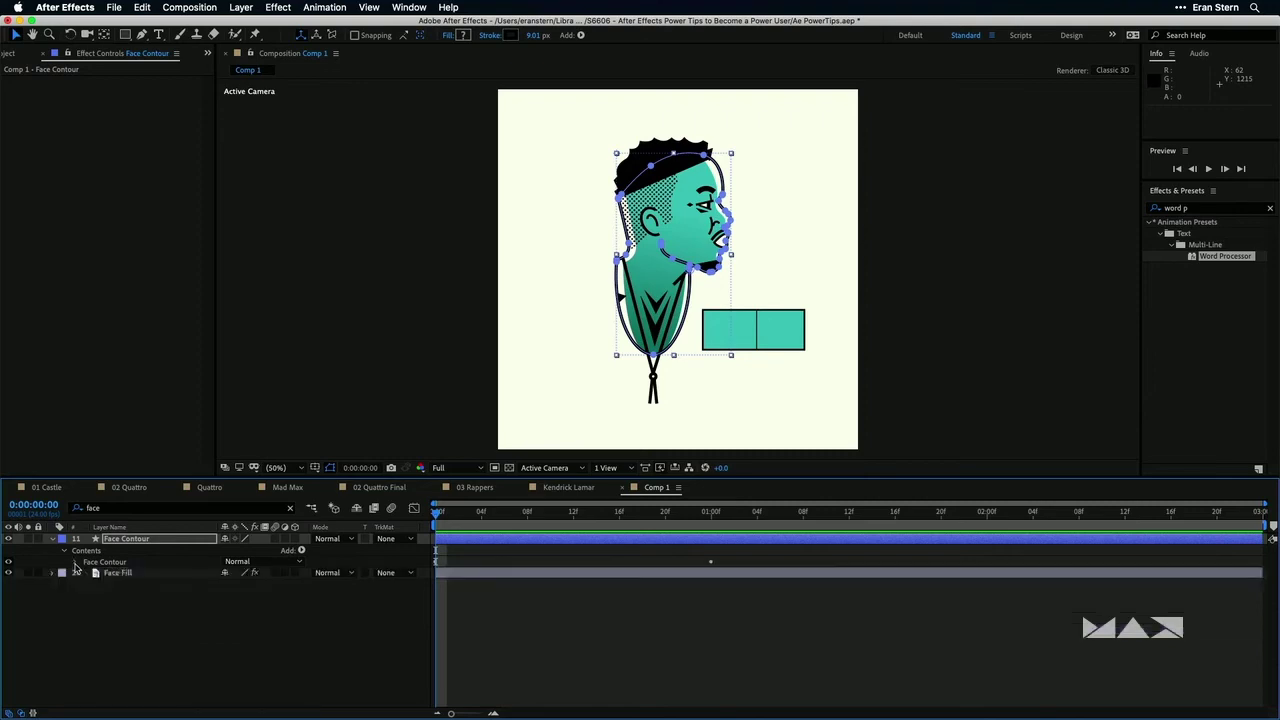
pyautogui.click(75, 564)
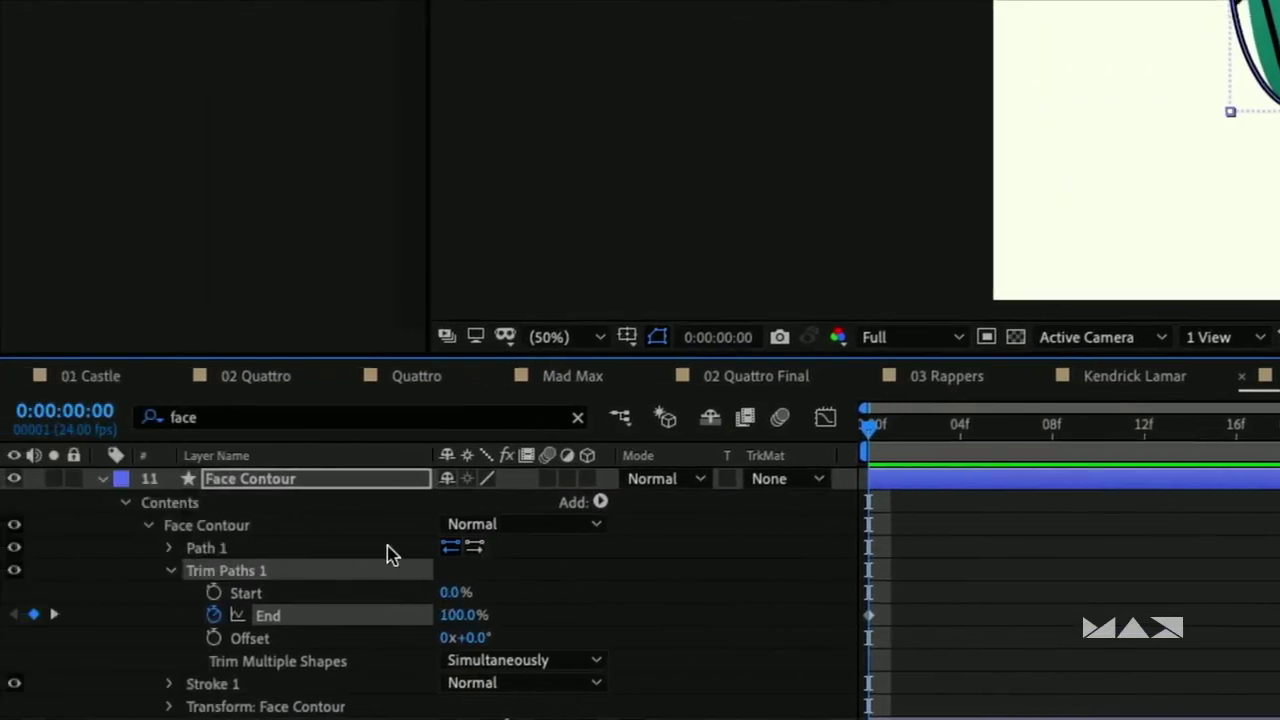
pyautogui.click(476, 557)
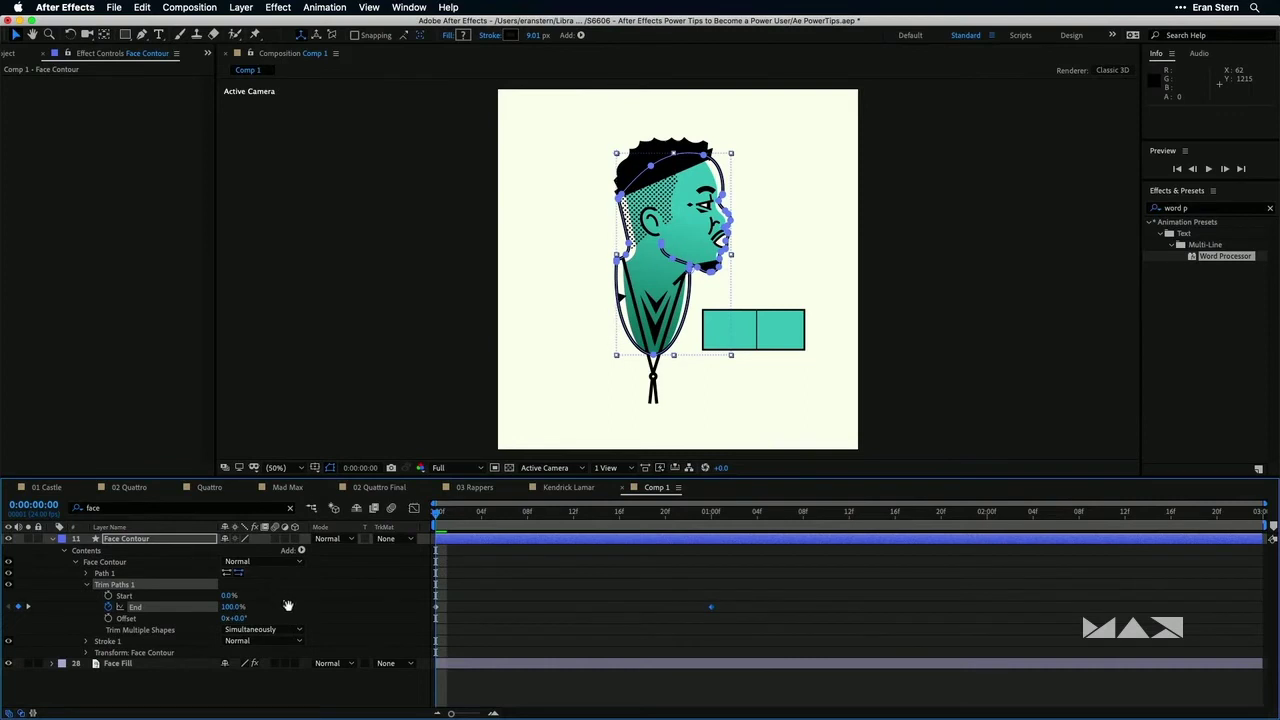
# Step: Preview the reversed Face Contour trim animation twice and return the playhead to the first frame
pyautogui.press('space')
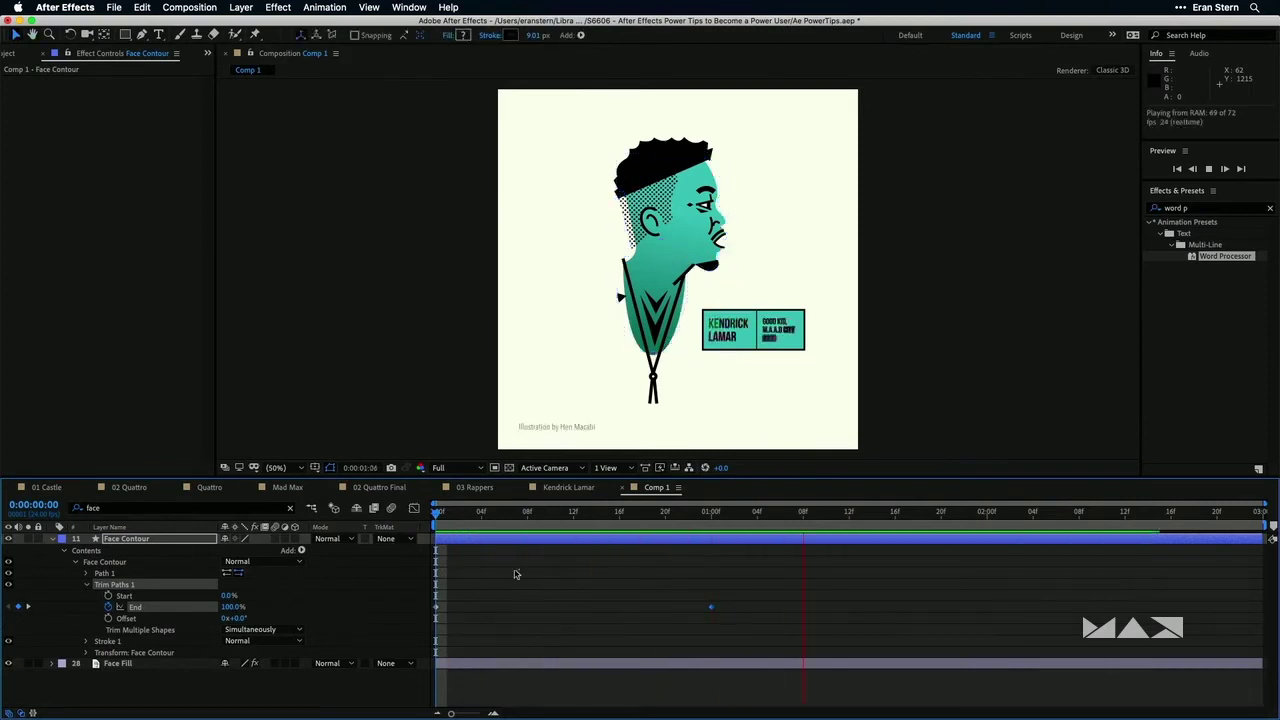
pyautogui.press('space')
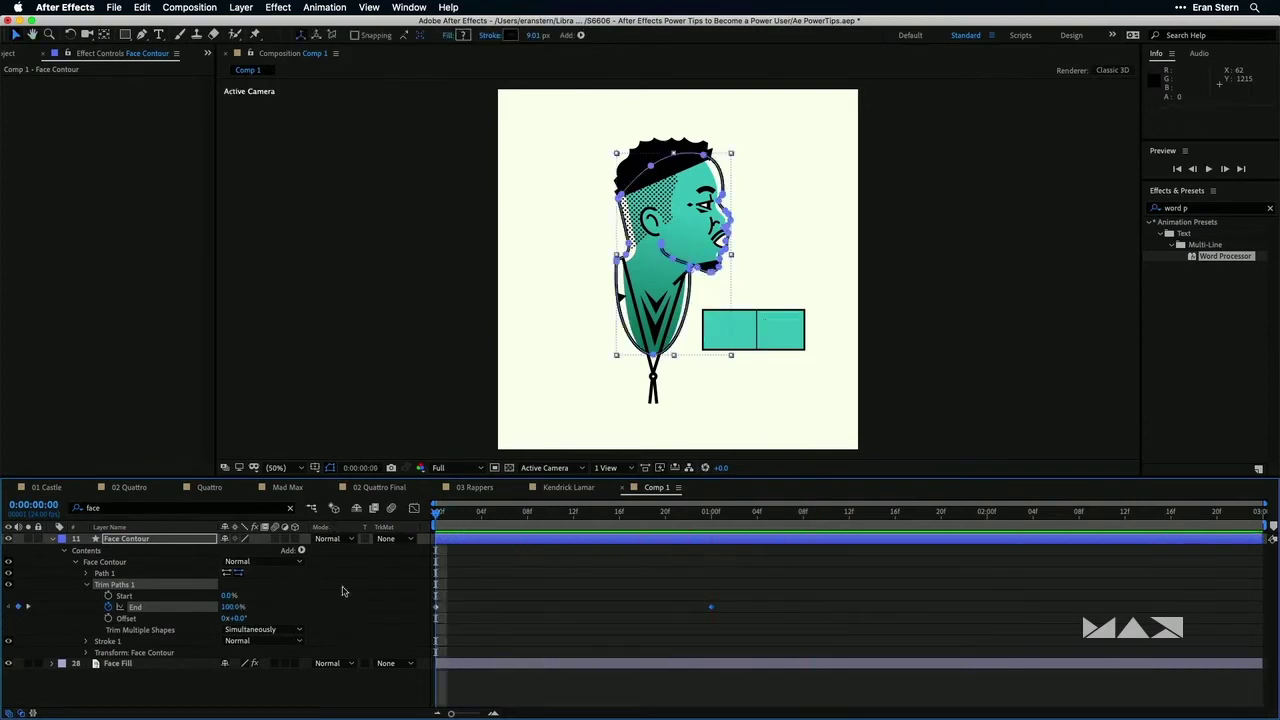
pyautogui.press('space')
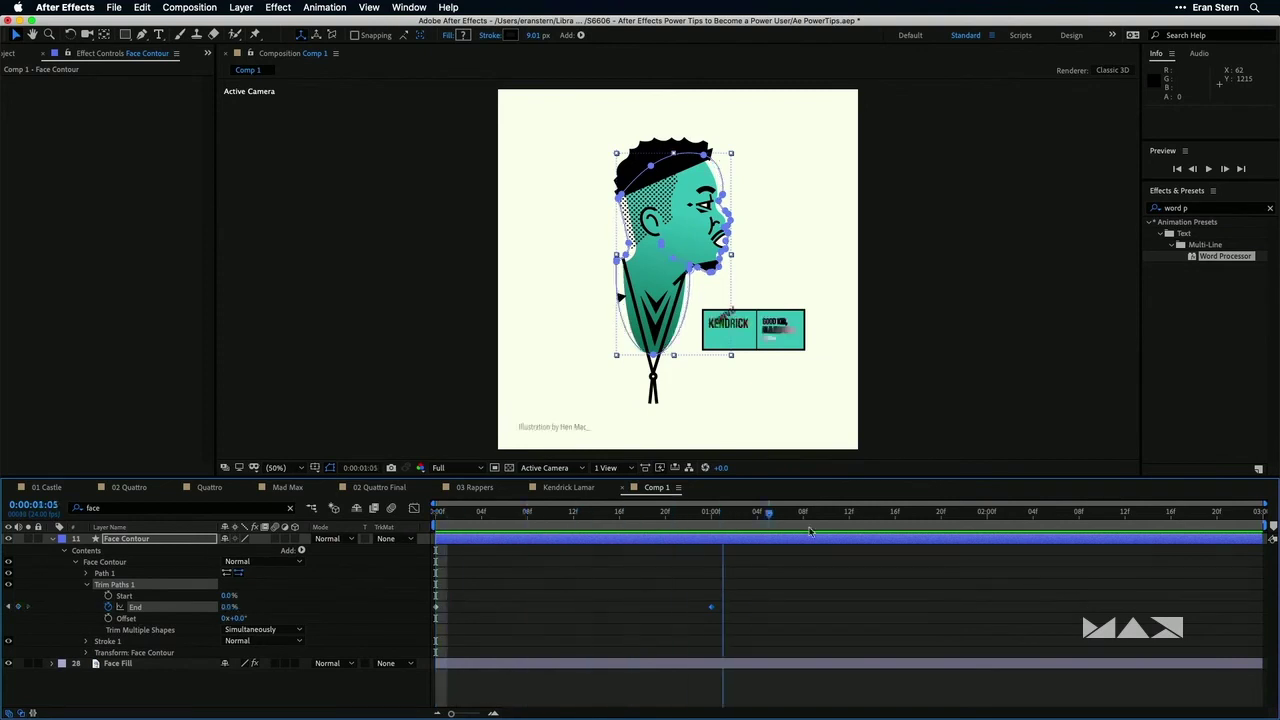
pyautogui.press('space')
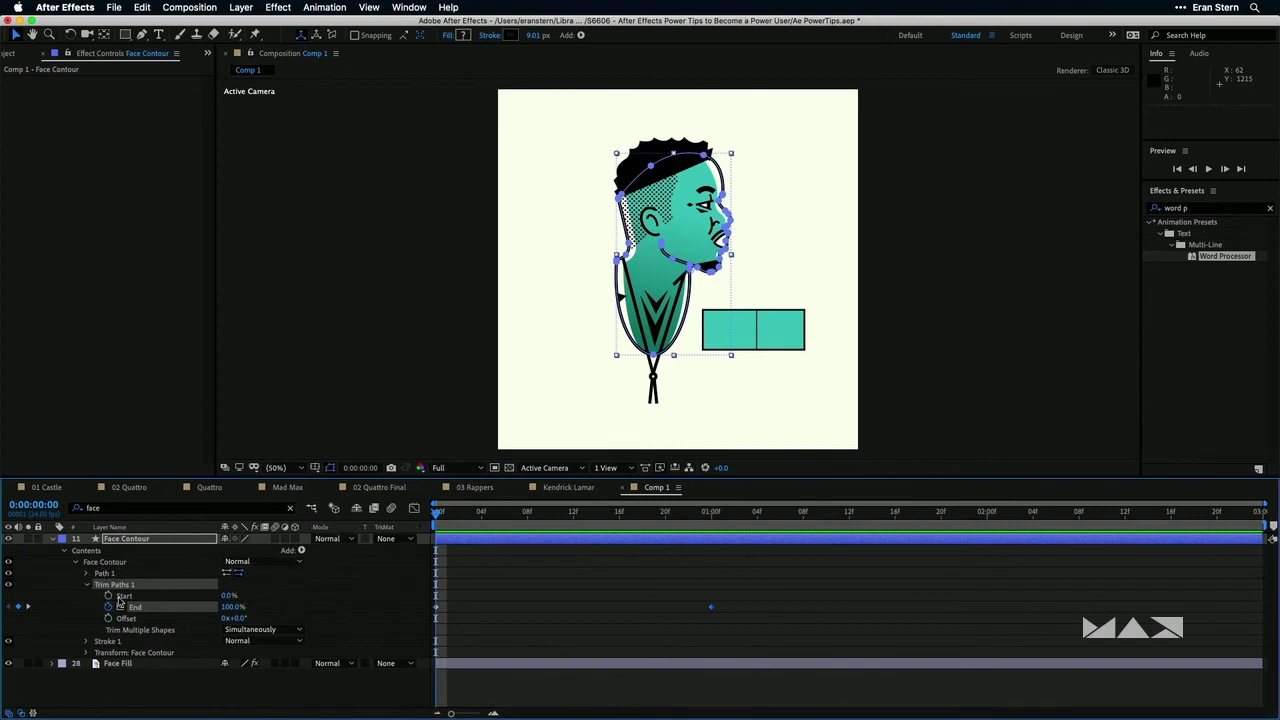
# Step: Remove the Stroke effect from the Face Fill layer
pyautogui.click(110, 664)
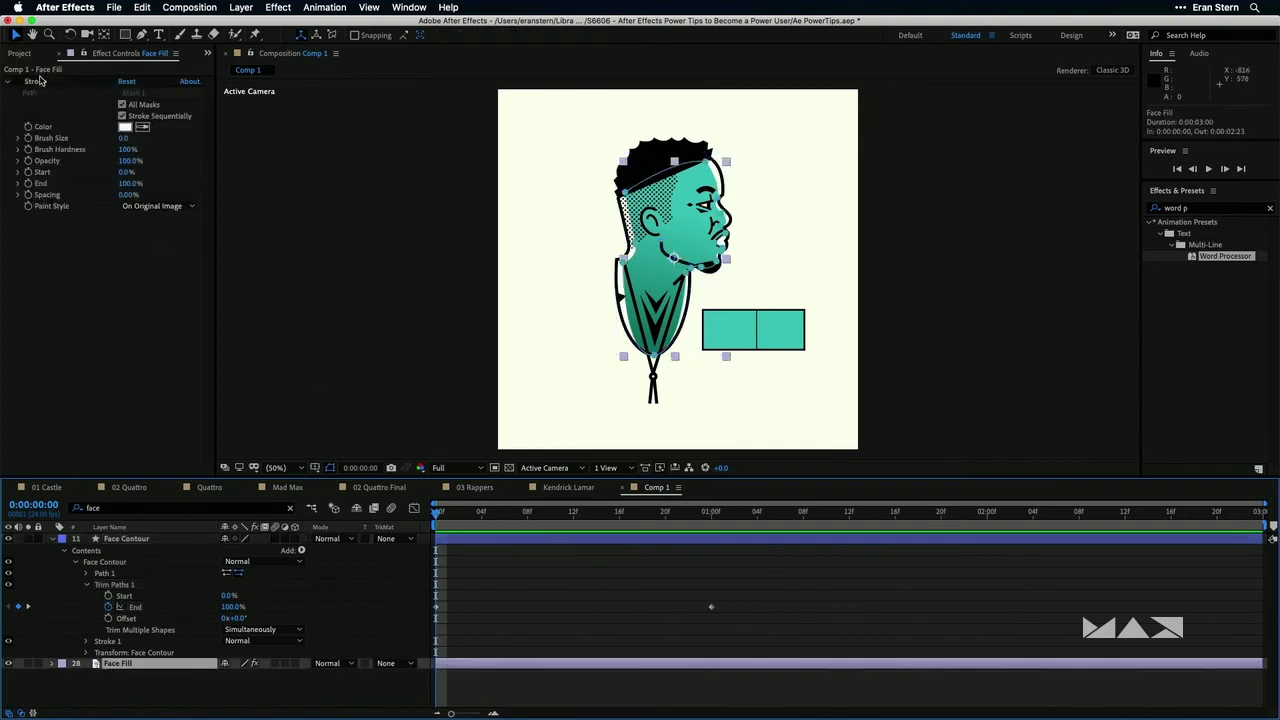
pyautogui.click(42, 81)
pyautogui.press('Delete')
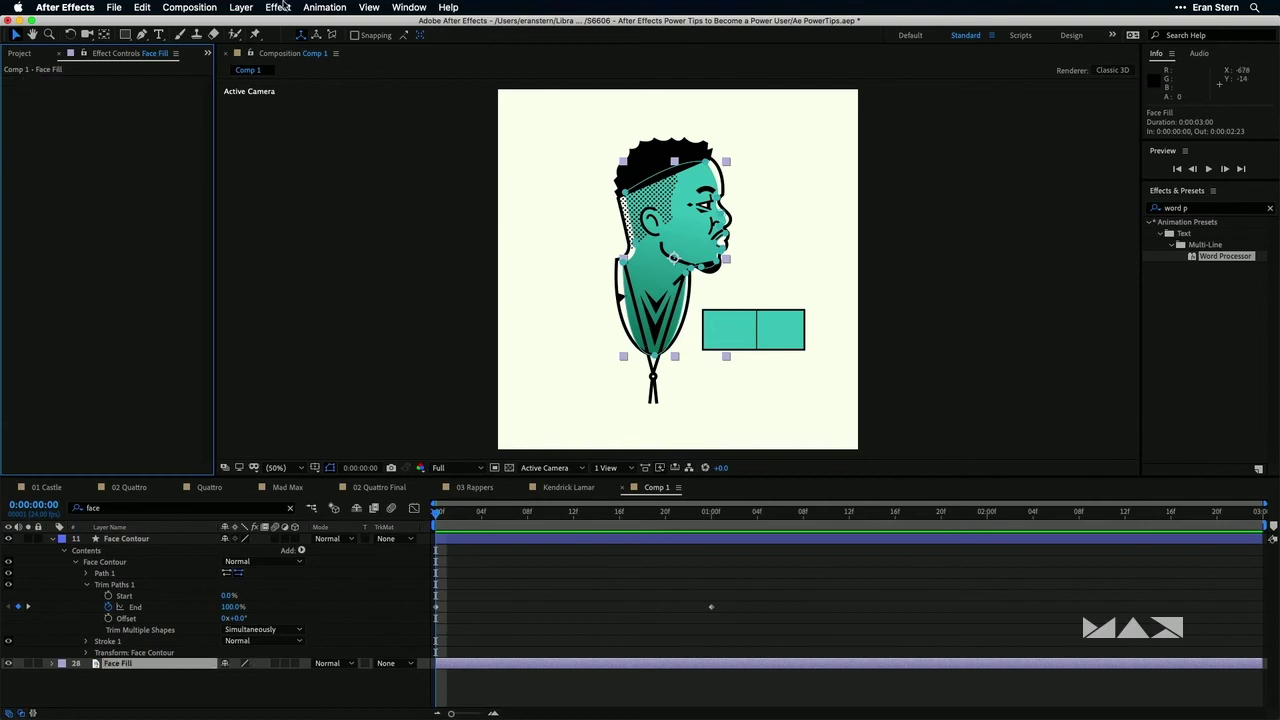
# Step: Apply the CC Page Turn effect to Face Fill and move its fold position to about 168.9, 397.6
pyautogui.click(1199, 208)
pyautogui.press('BackSpace')
pyautogui.press('BackSpace')
pyautogui.press('BackSpace')
pyautogui.press('BackSpace')
pyautogui.press('BackSpace')
pyautogui.press('BackSpace')
pyautogui.write('page')
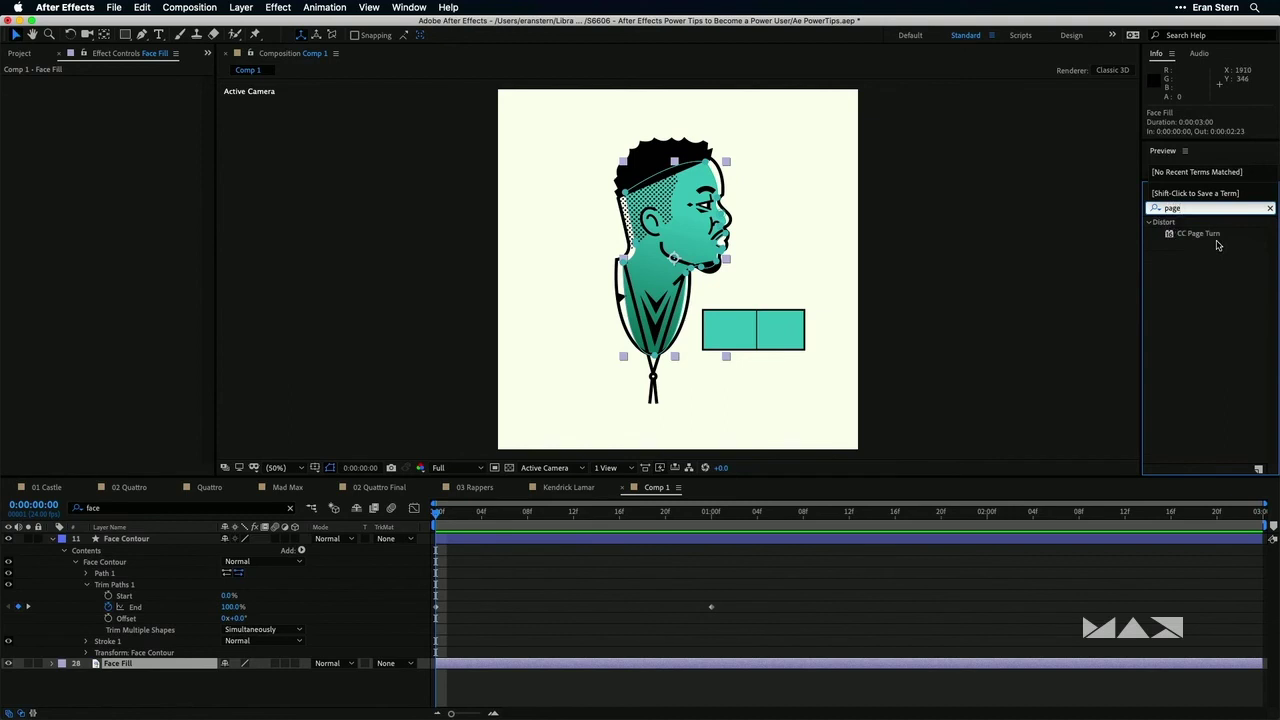
pyautogui.doubleClick(1205, 234)
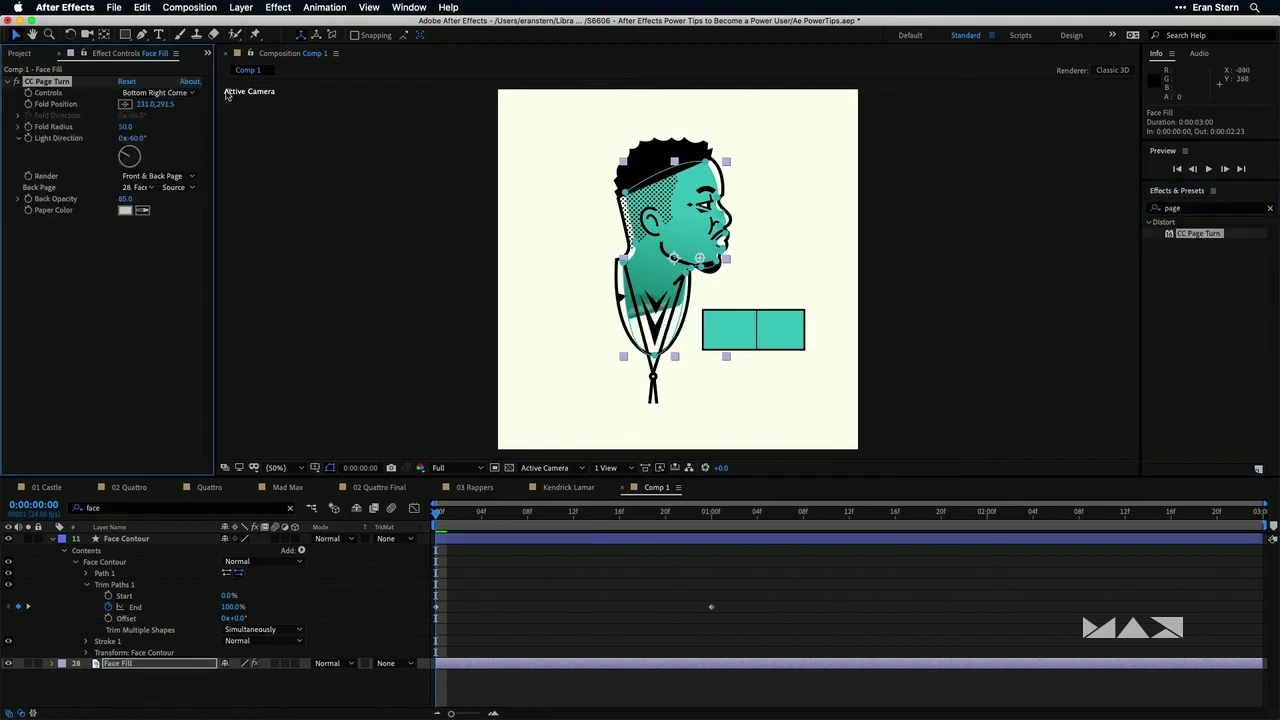
pyautogui.moveTo(700, 258); pyautogui.dragTo(678, 293)
# Step: Open the 03 Rappers Final composition from the Finals folder and preview its finished animation in an enlarged viewer
pyautogui.click(30, 56)
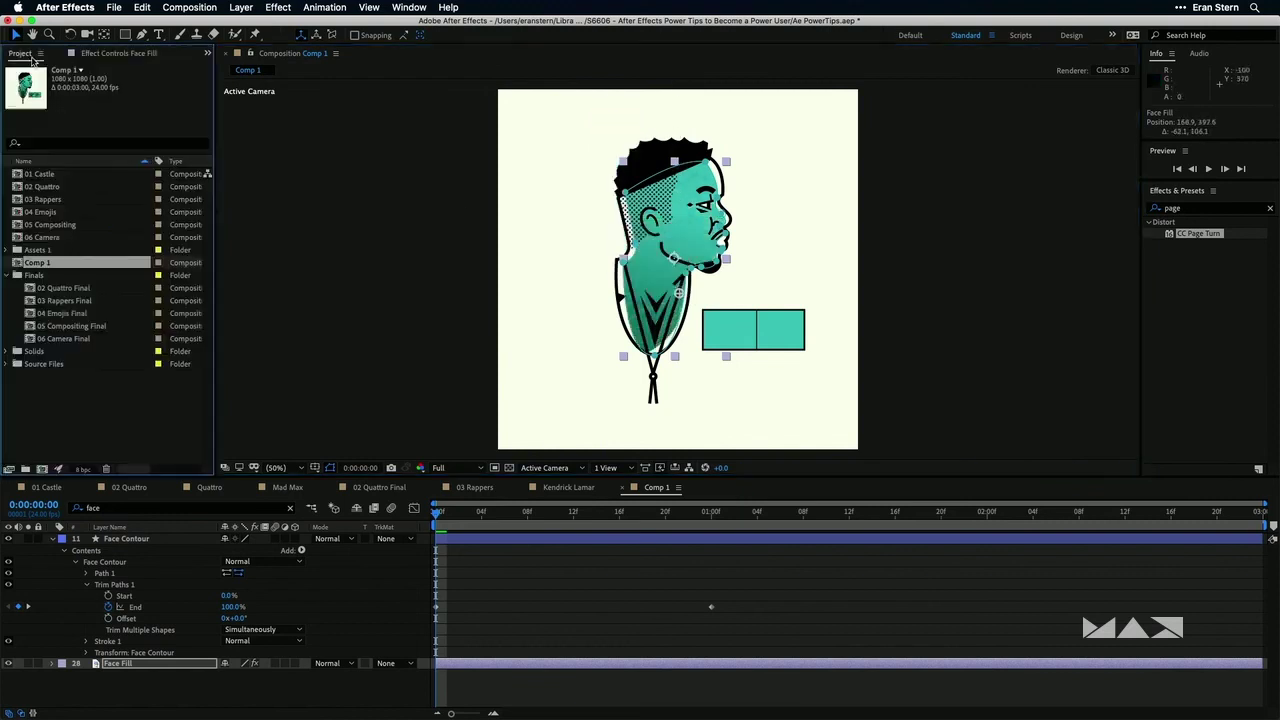
pyautogui.doubleClick(66, 301)
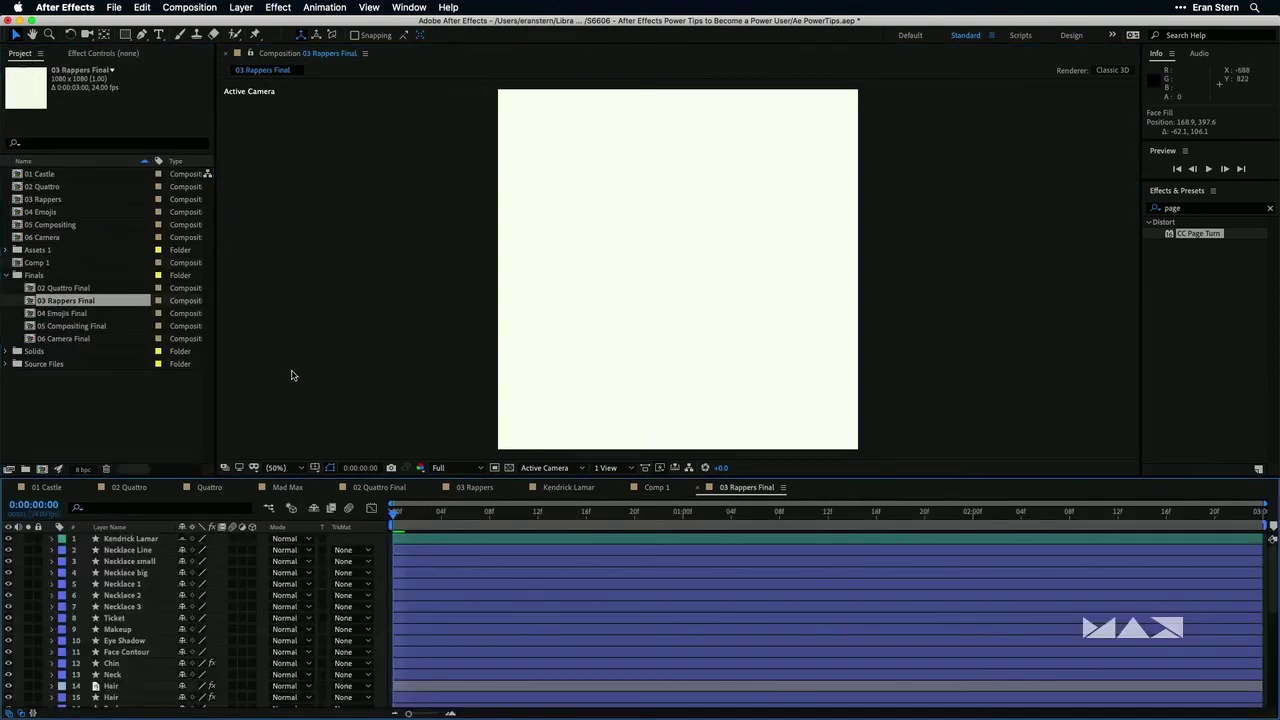
pyautogui.press('`')
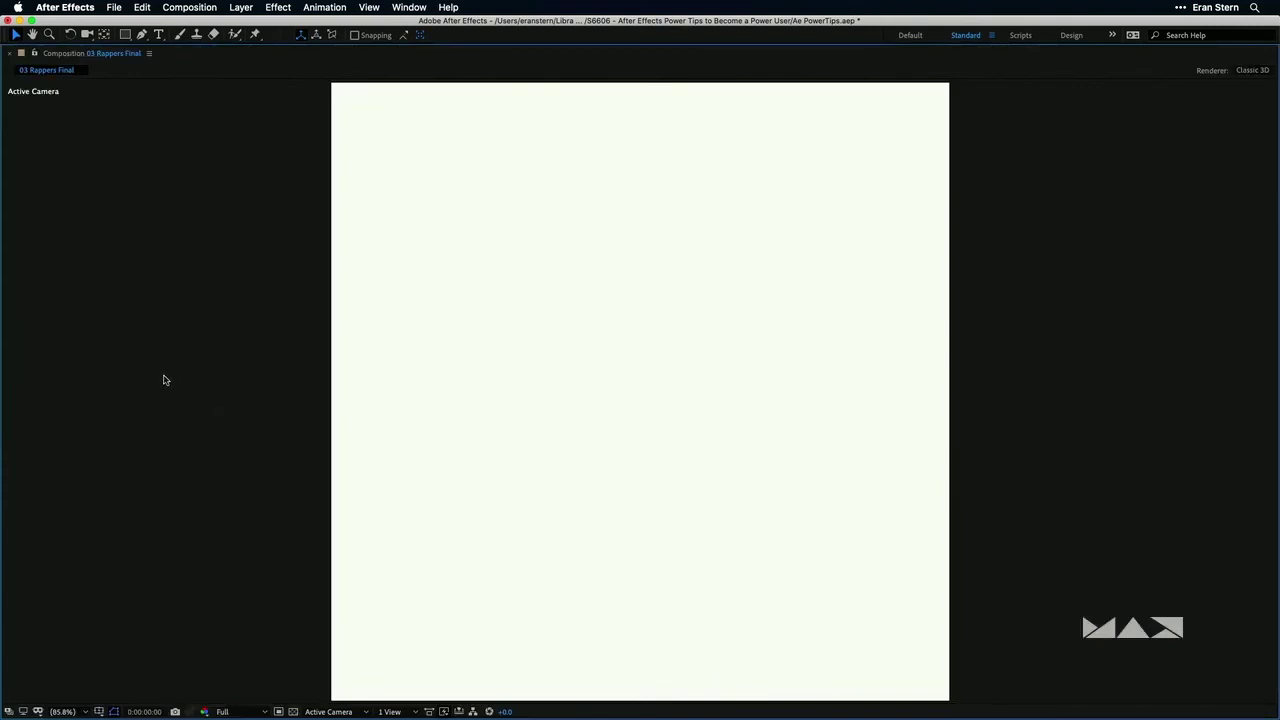
pyautogui.press('space')
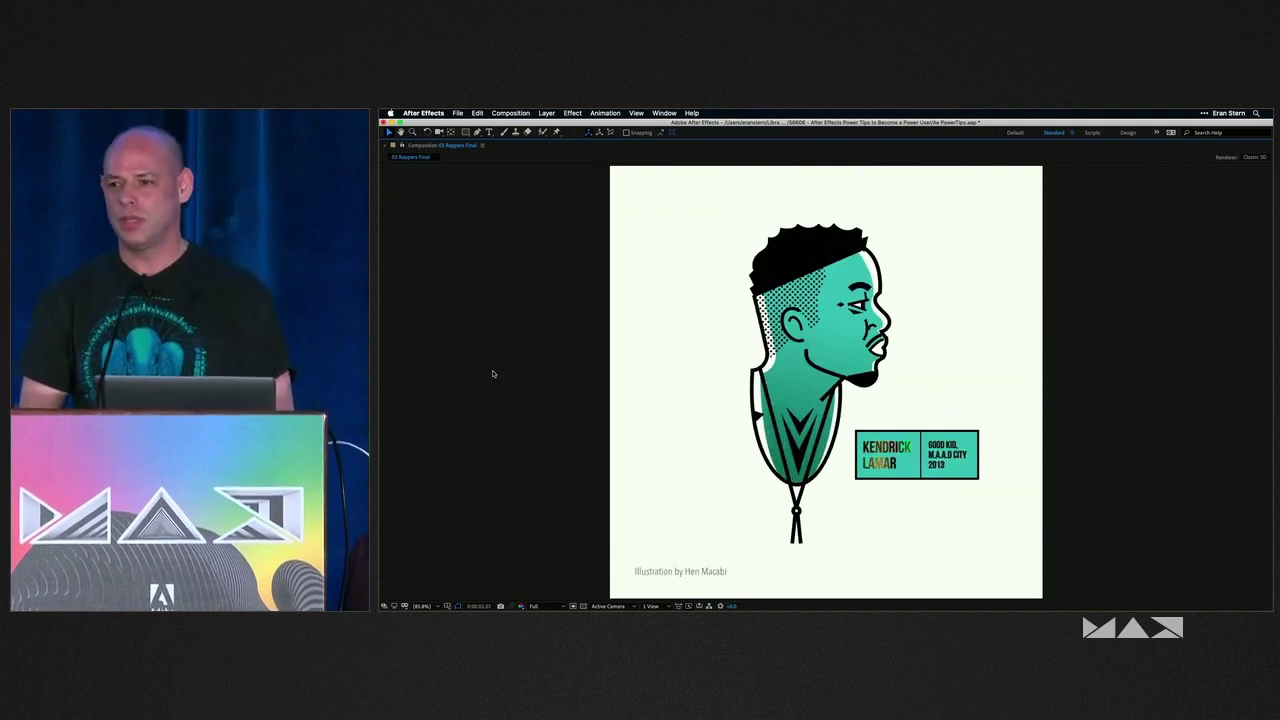
pyautogui.press('space')
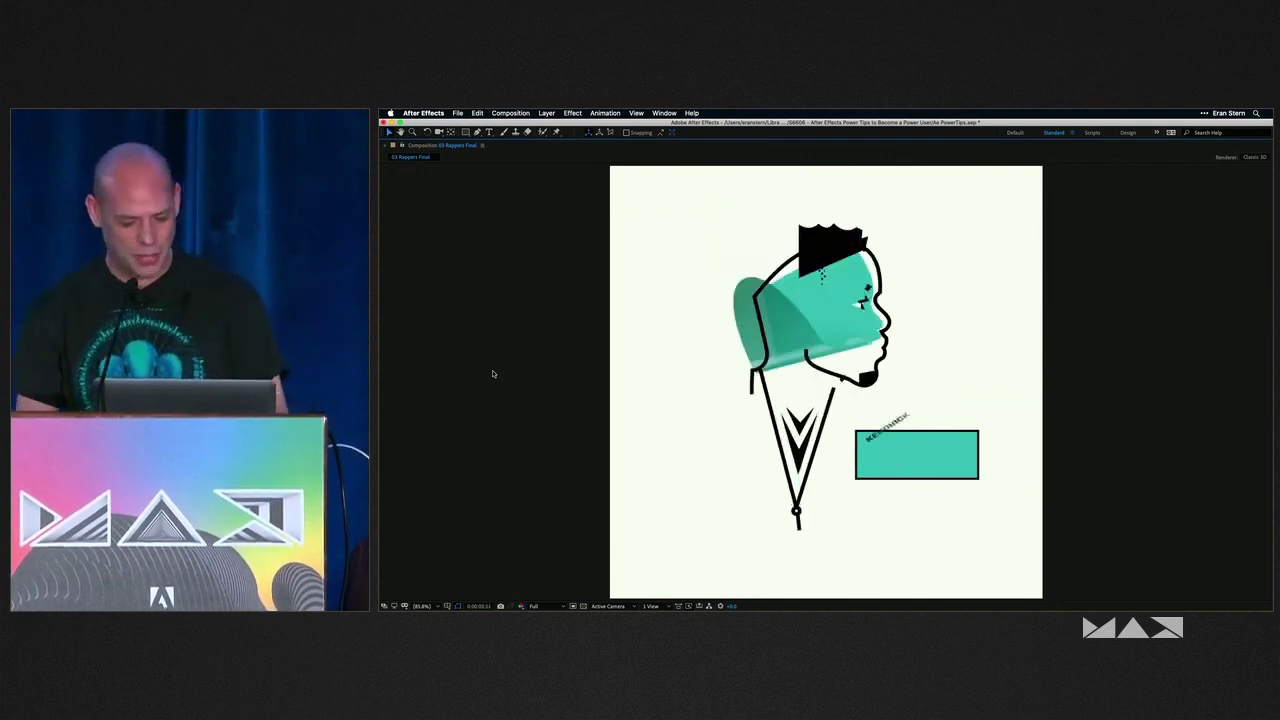
pyautogui.press('space')
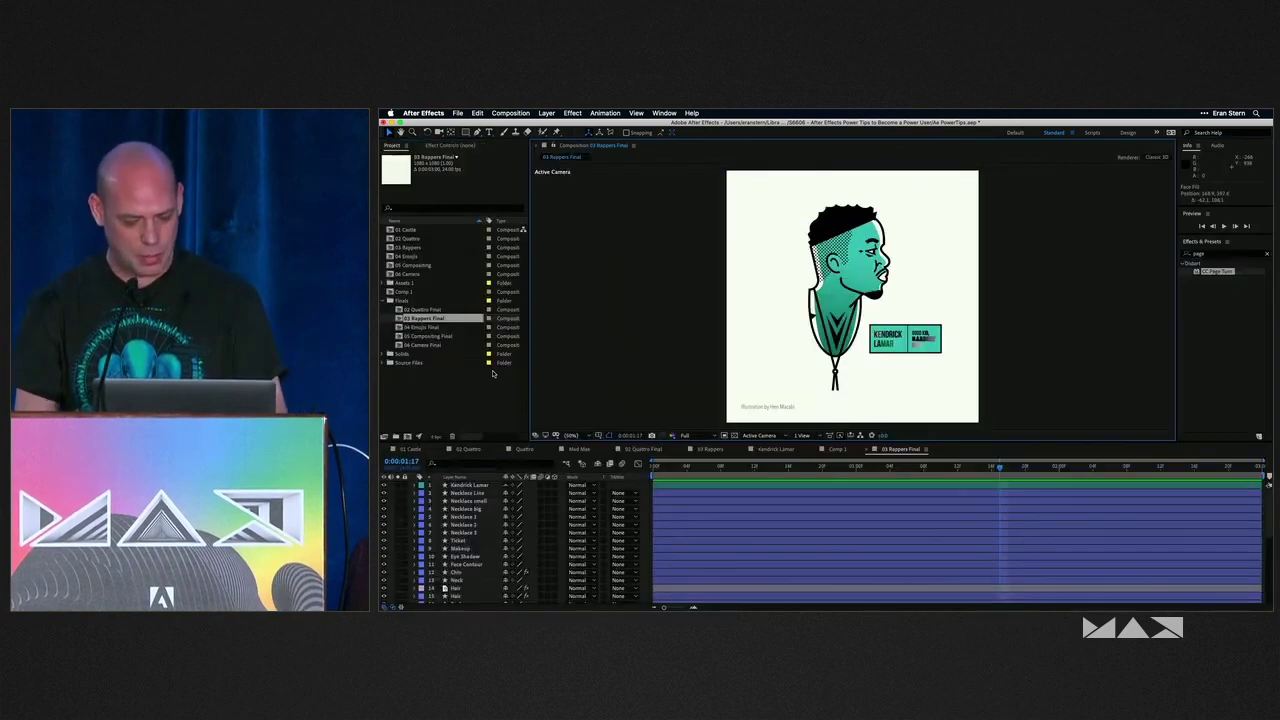